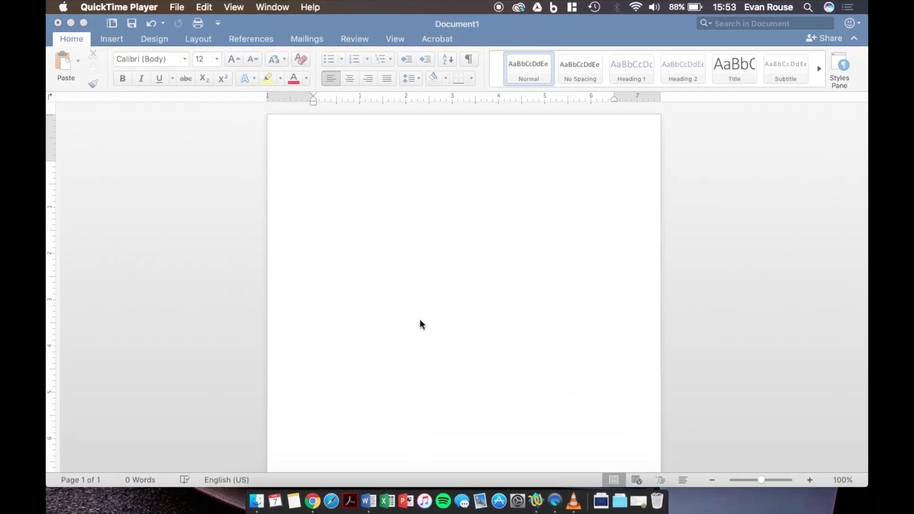
Bring the blank Document1 to the front and select the font name box.
click(420, 320)
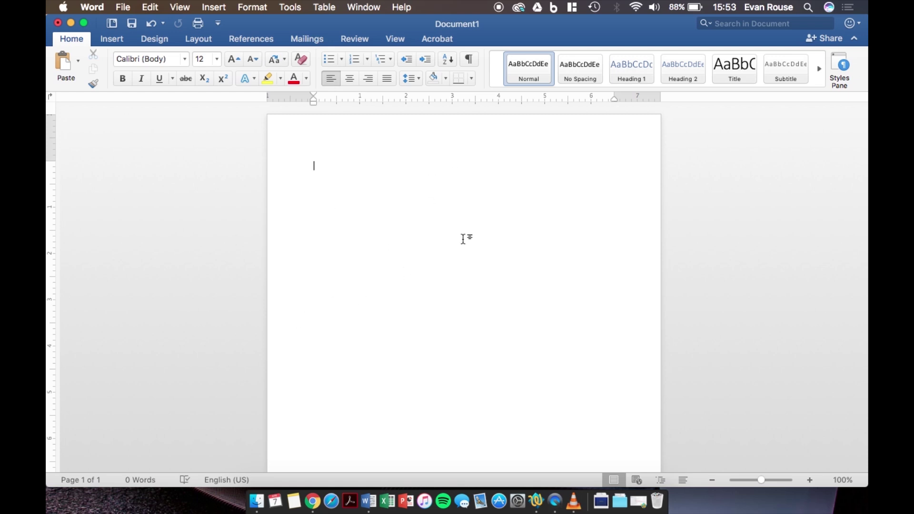
click(167, 60)
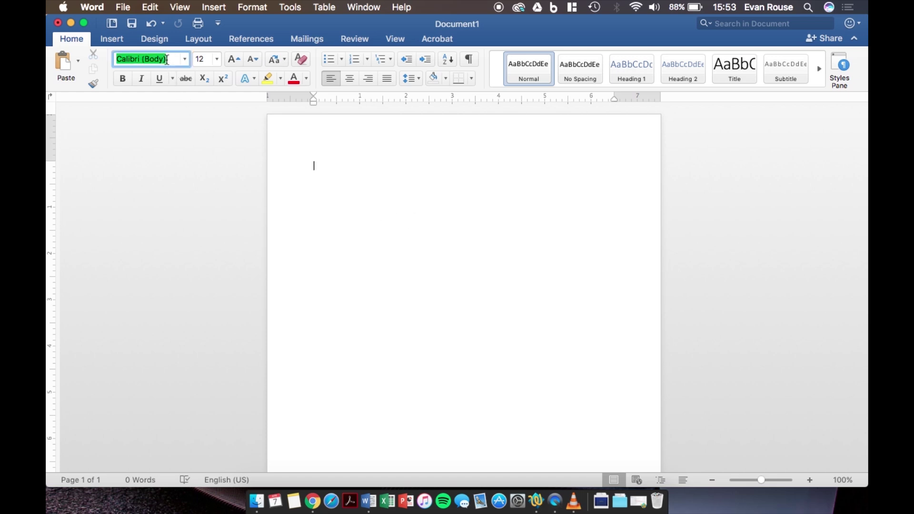
Set the font to Times New Roman and zoom in on the page.
text(Times)
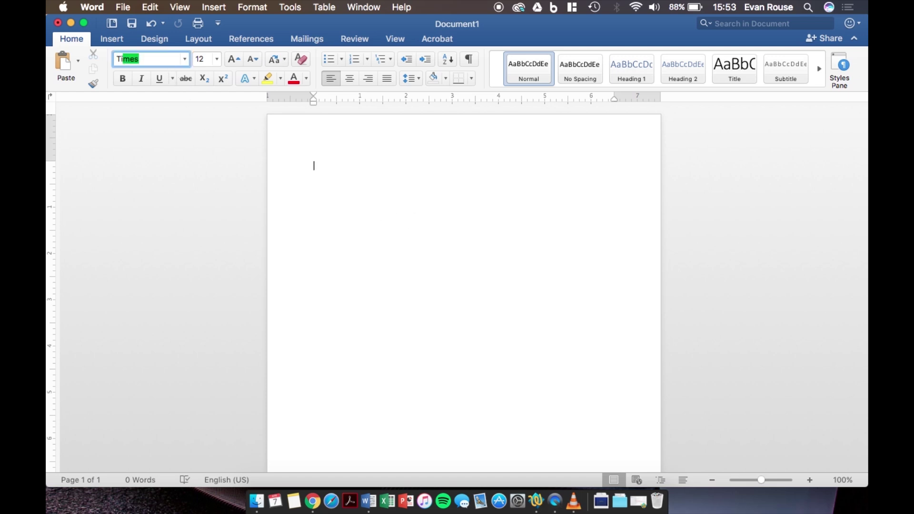
key(Return)
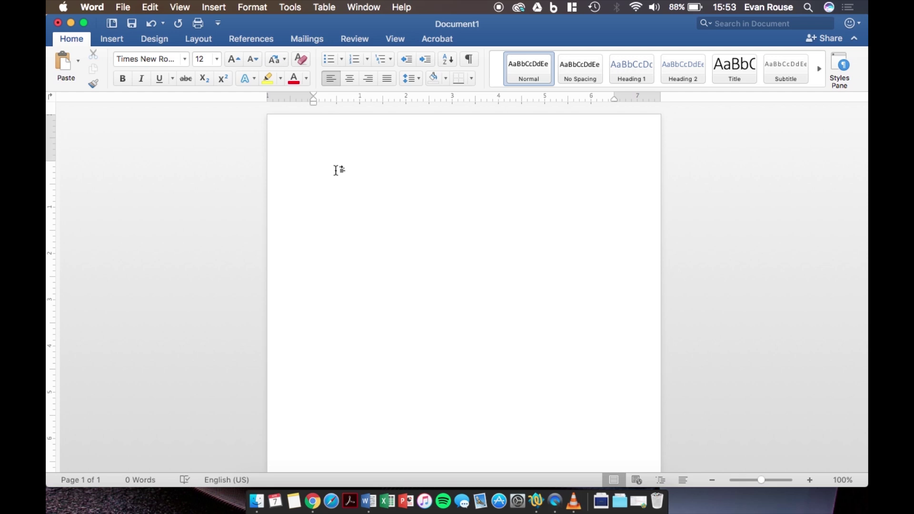
click(810, 481)
click(810, 481)
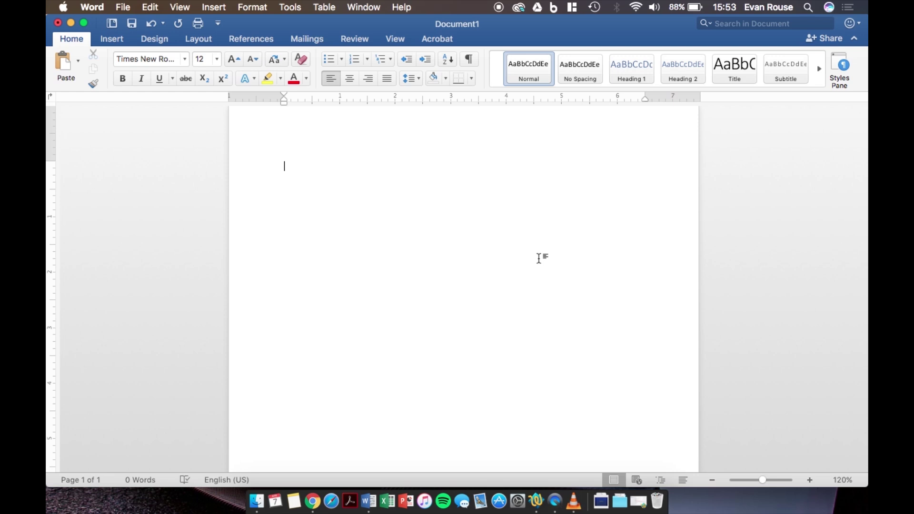
Type Abstract, Purpose, Materials & Methods, Results, Discussion and Conclusion on separate lines.
text(Abstract)
key(Return)
text(Purpose)
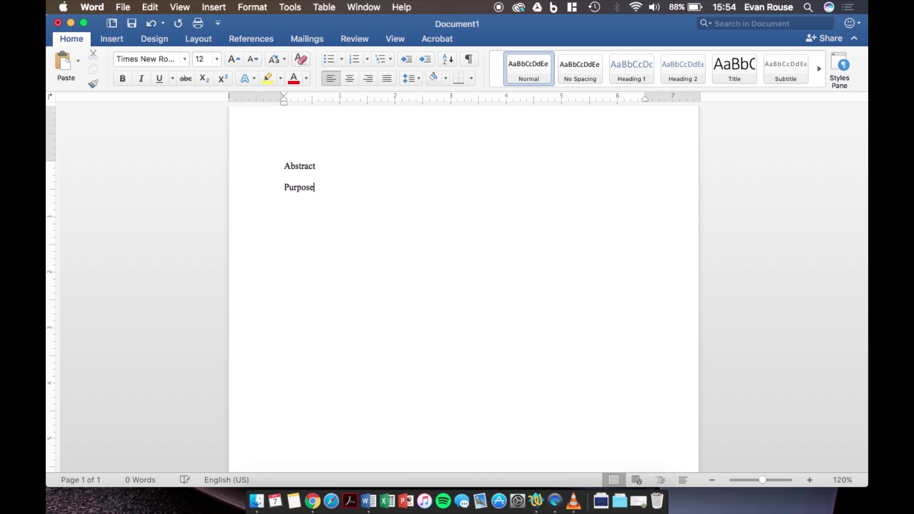
key(Return)
text(Materials & Methods)
key(Return)
text(Results)
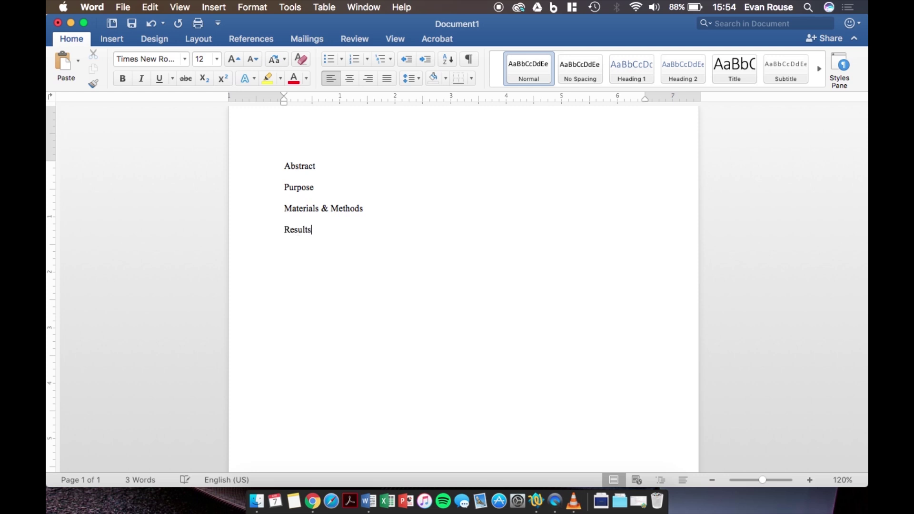
key(Return)
text(Discussion )
text(Co)
text(nclusion)
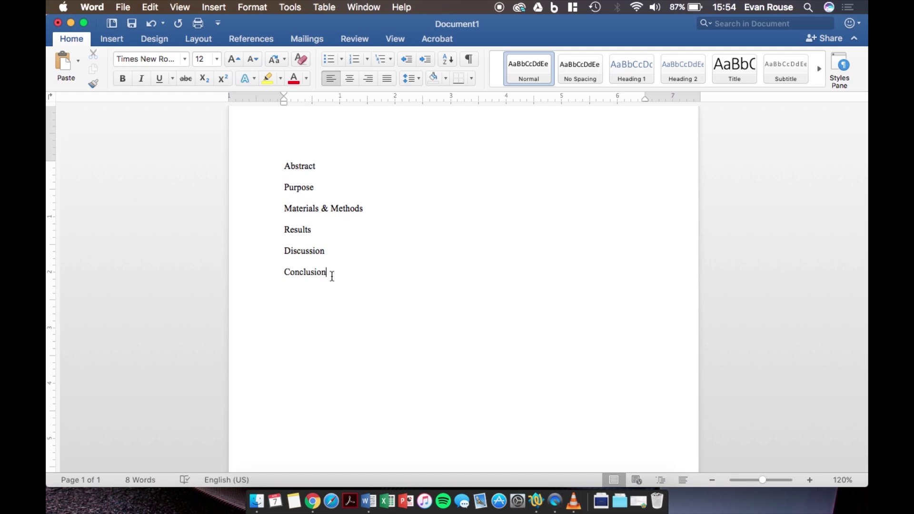
Select all six section titles and apply the Heading 1 style from the Home tab.
drag(332, 276, 247, 120)
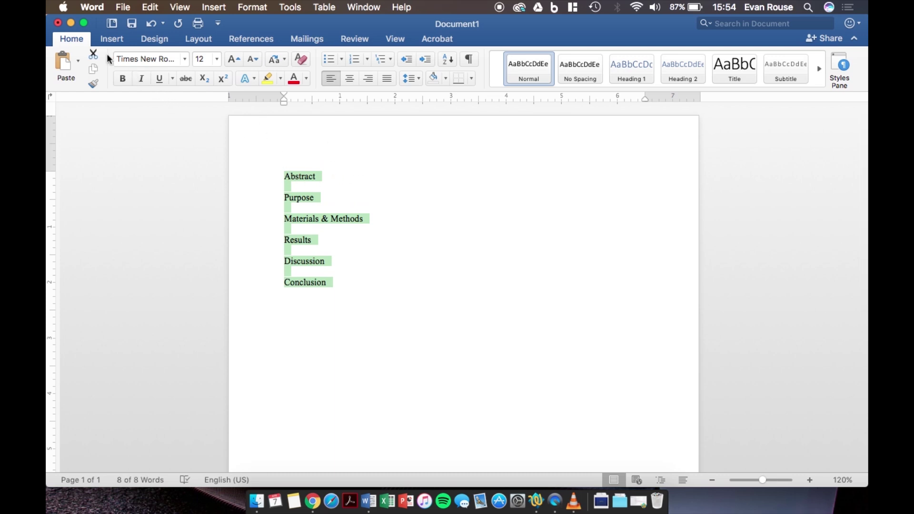
click(80, 42)
click(80, 42)
click(620, 72)
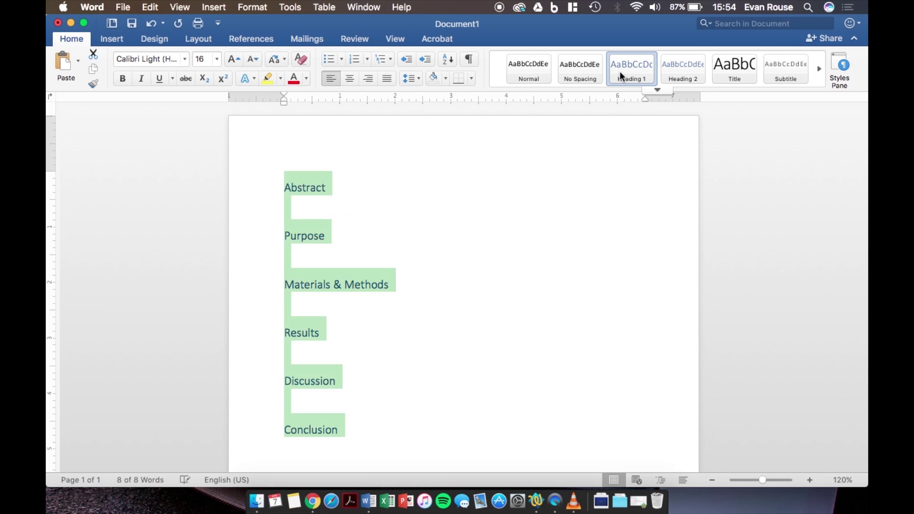
scroll(540, 193, down, 2)
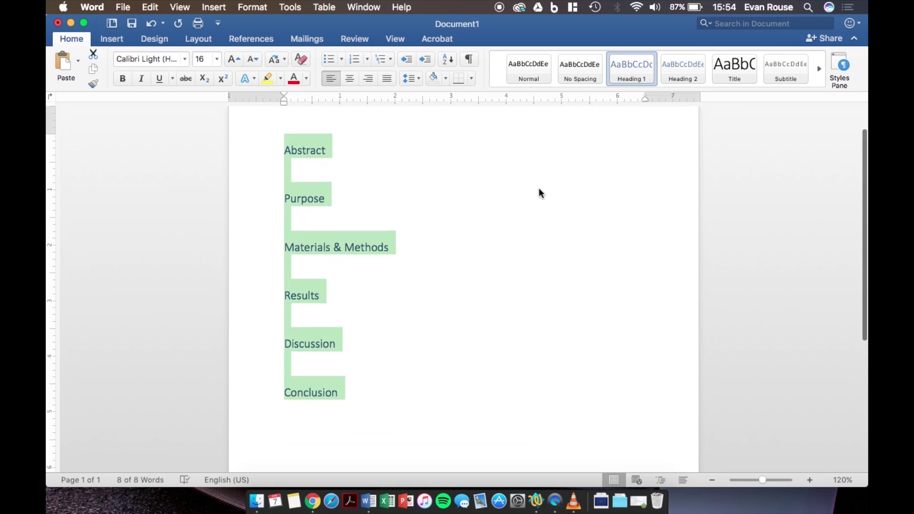
Make the Heading 1 titles black Times New Roman 12, then deselect them.
click(308, 82)
click(308, 136)
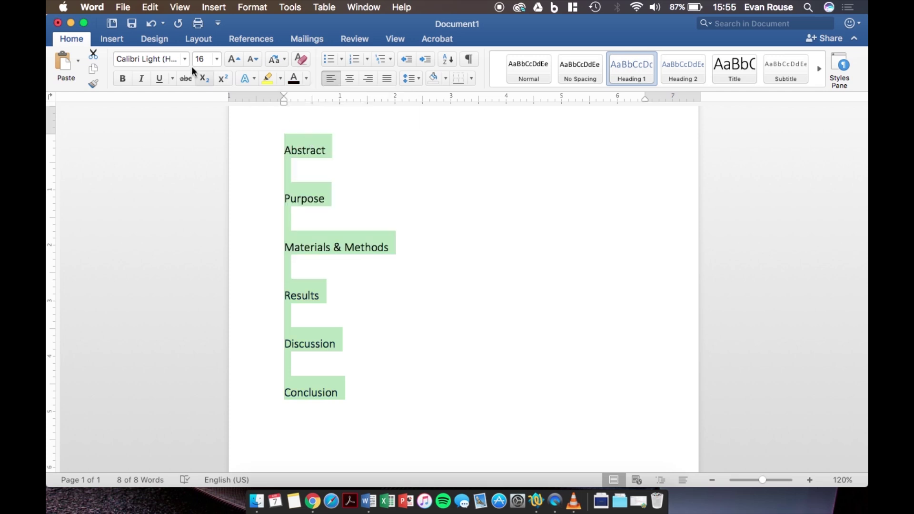
click(167, 62)
text(Times)
key(Return)
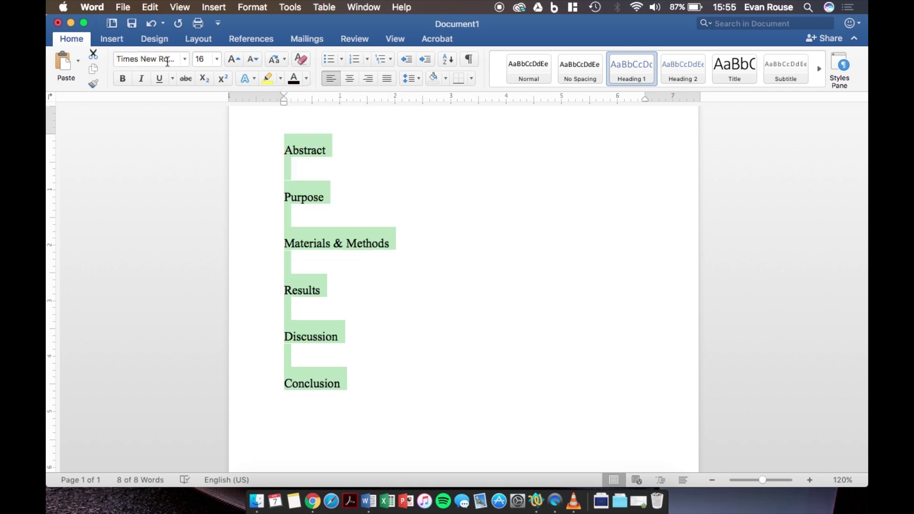
click(202, 59)
text(12)
key(Return)
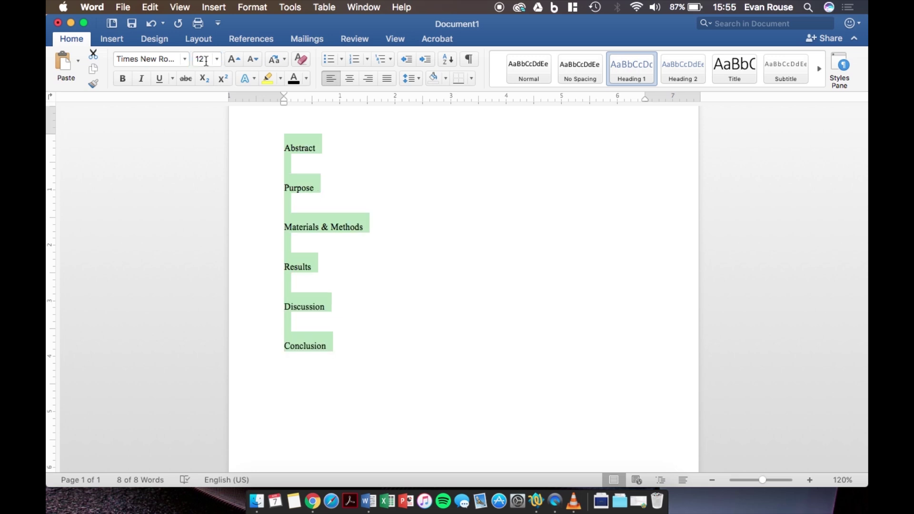
click(398, 271)
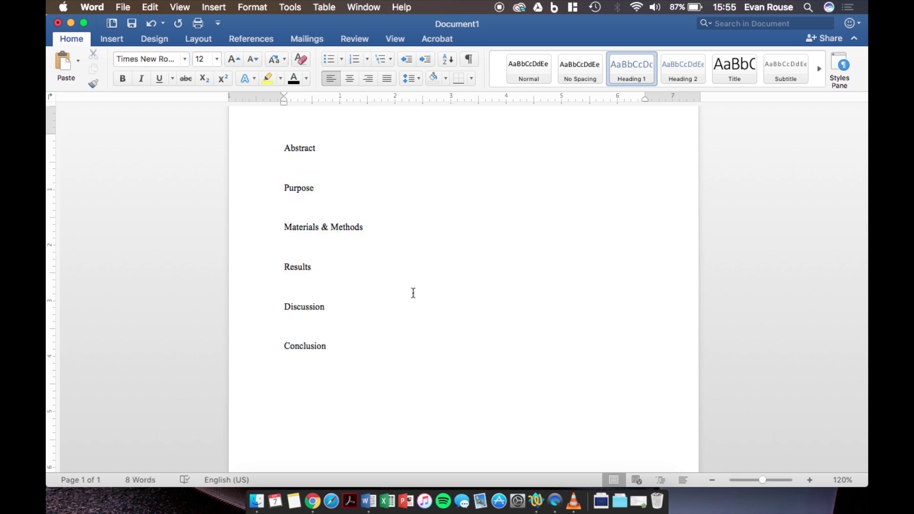
scroll(359, 262, up, 3)
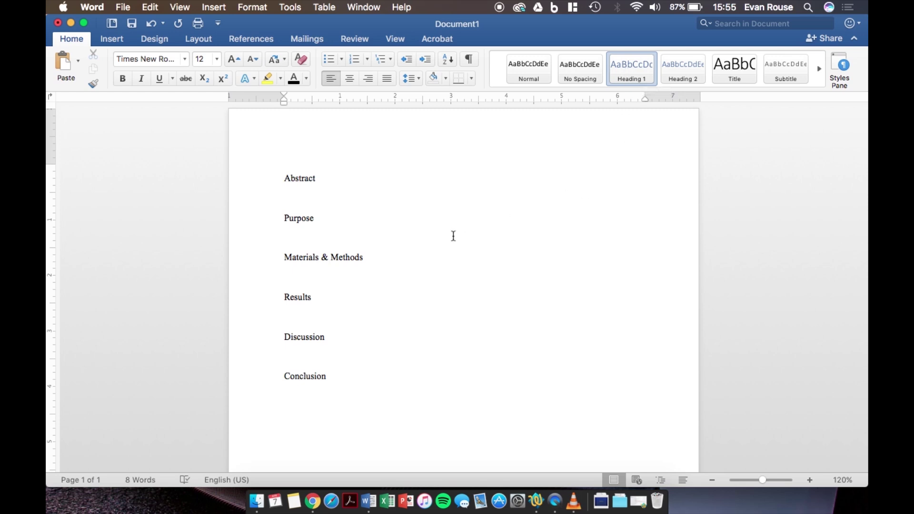
Add 'Materials' and 'Methods' lines below the Materials & Methods heading and select both.
click(309, 269)
key(Return)
key(Up)
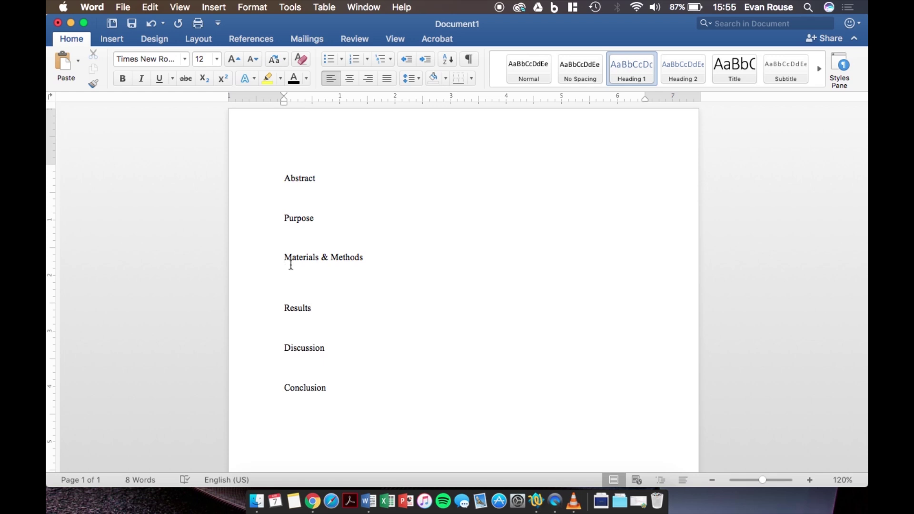
text(Materials)
key(Return)
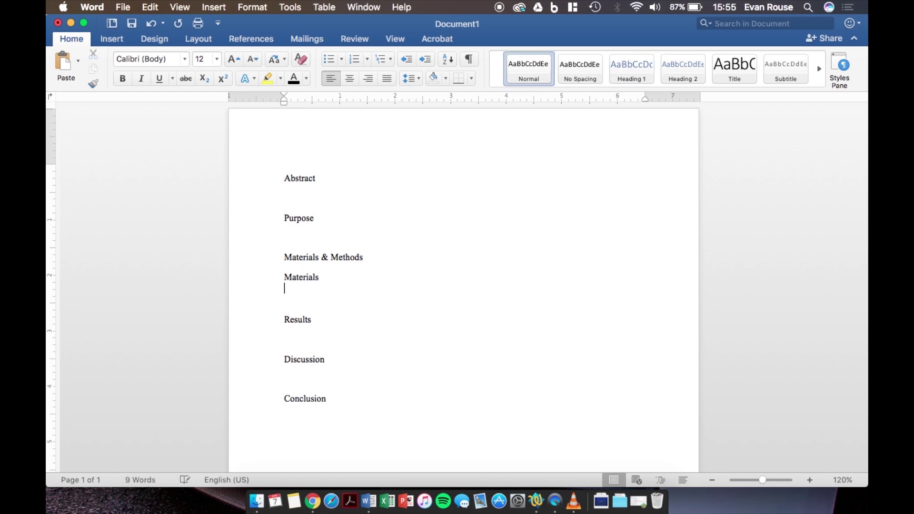
text(Methods)
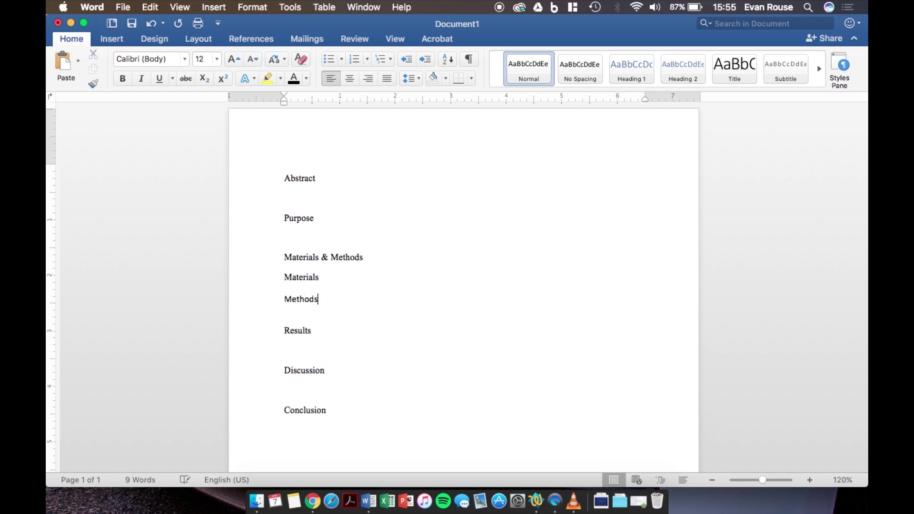
click(304, 317)
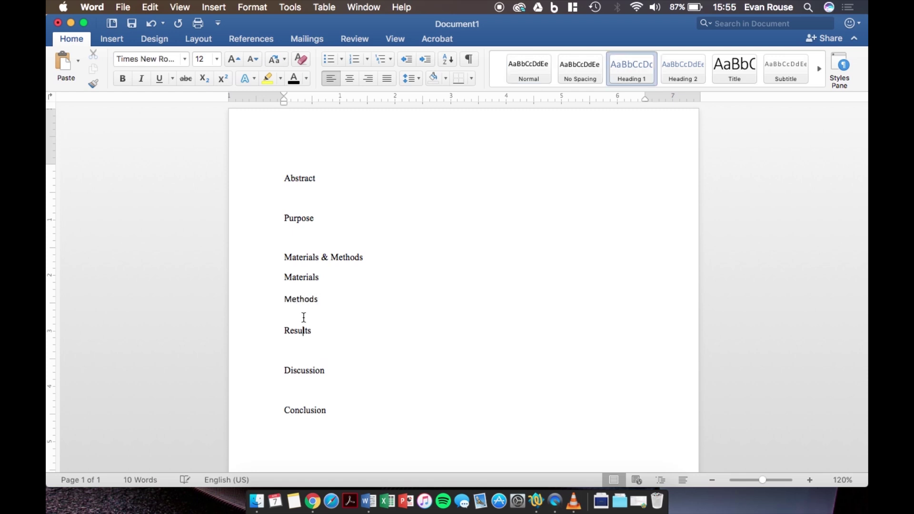
click(337, 300)
drag(337, 300, 274, 277)
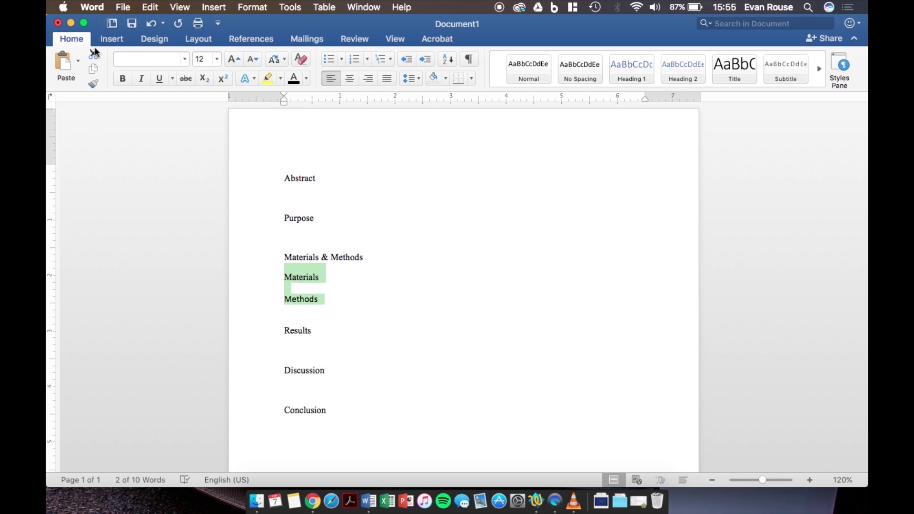
Apply Heading 2 to Materials and Methods and set them to Times New Roman 12.
click(678, 69)
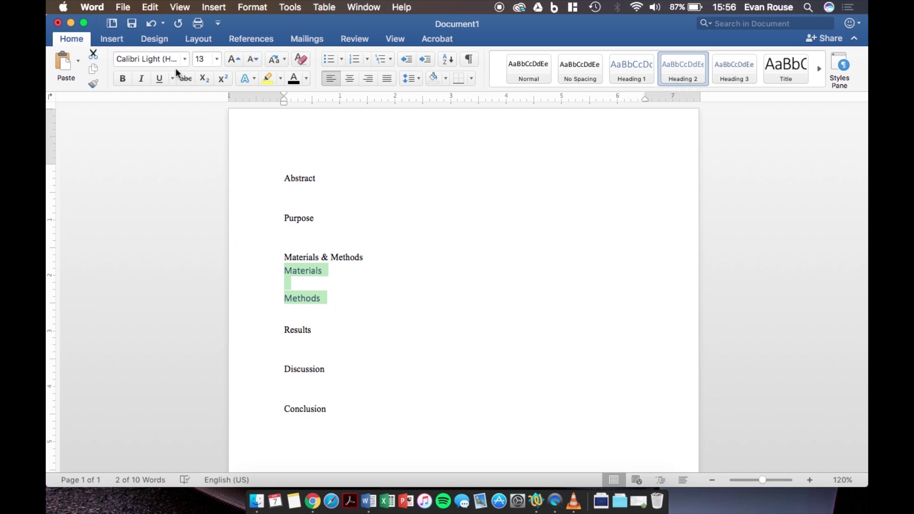
click(142, 61)
text(Times)
key(Return)
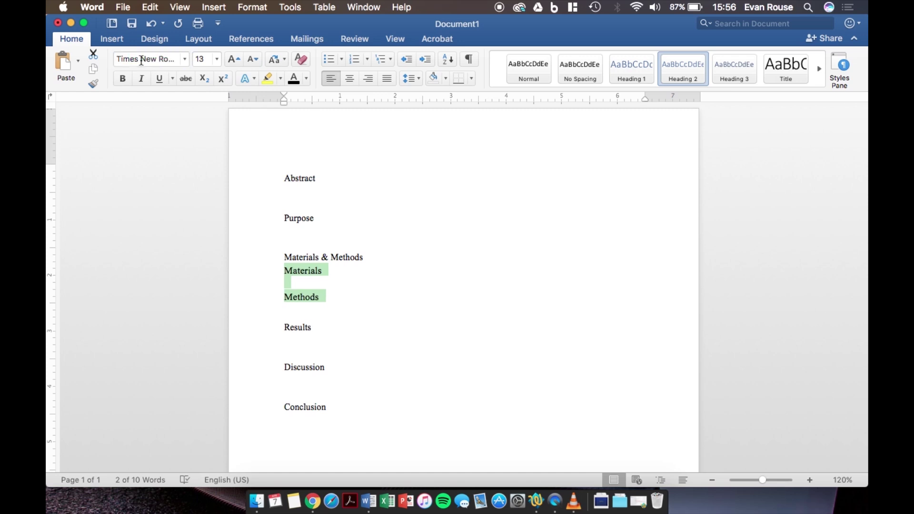
click(200, 59)
text(12)
key(Return)
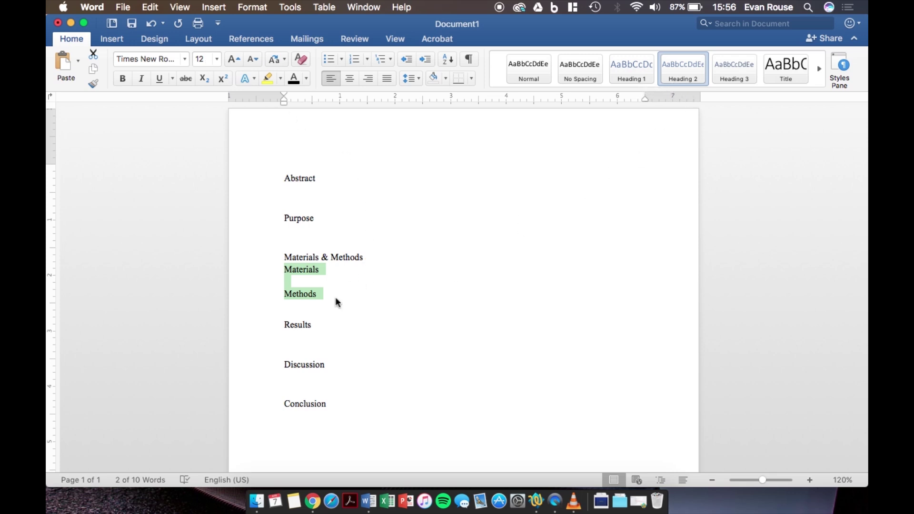
click(340, 281)
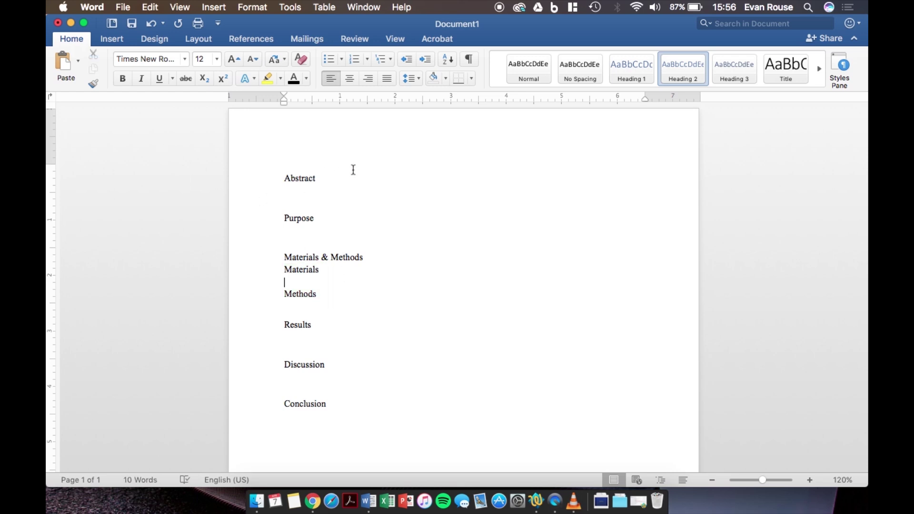
Insert the Classic automatic table of contents from the References tab's Table of Contents gallery.
click(251, 40)
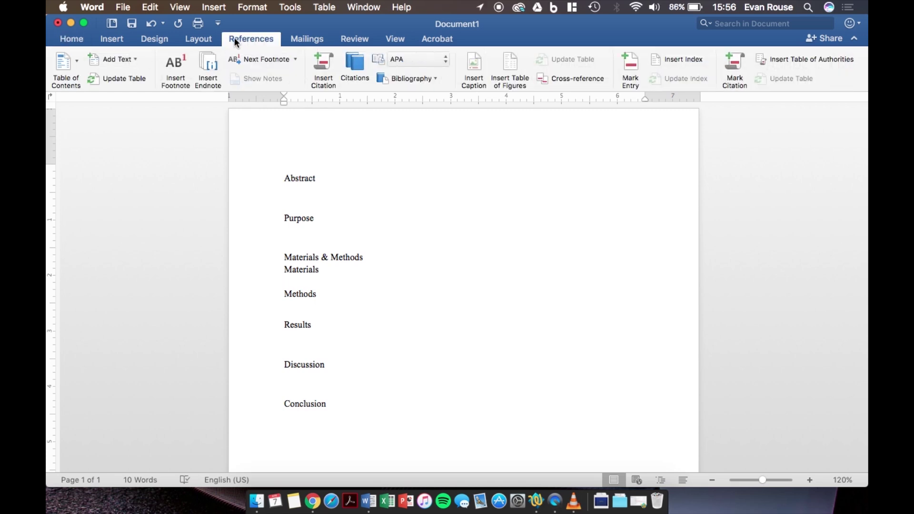
click(77, 61)
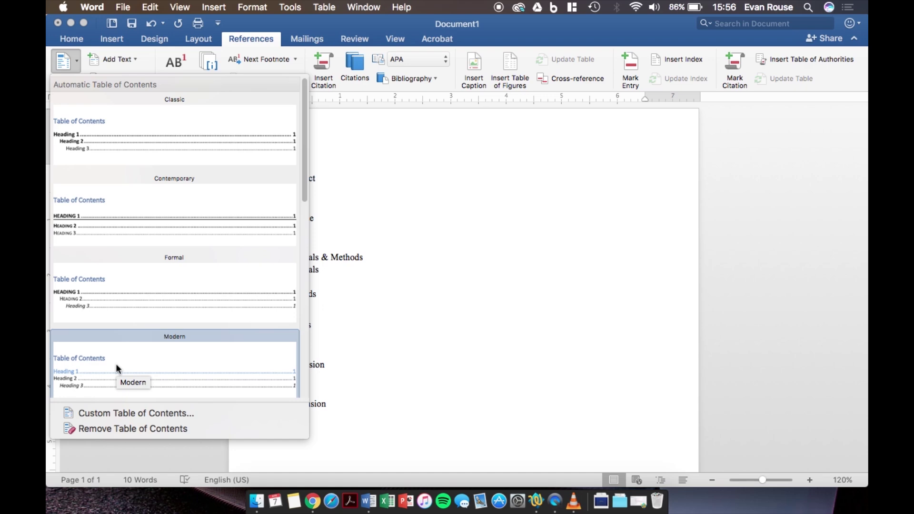
scroll(117, 369, down, 5)
scroll(116, 369, up, 5)
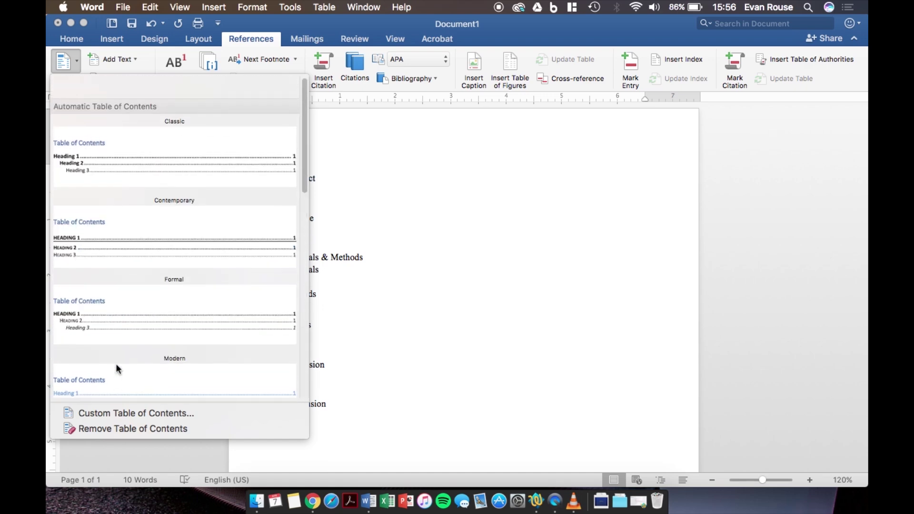
scroll(116, 369, down, 1)
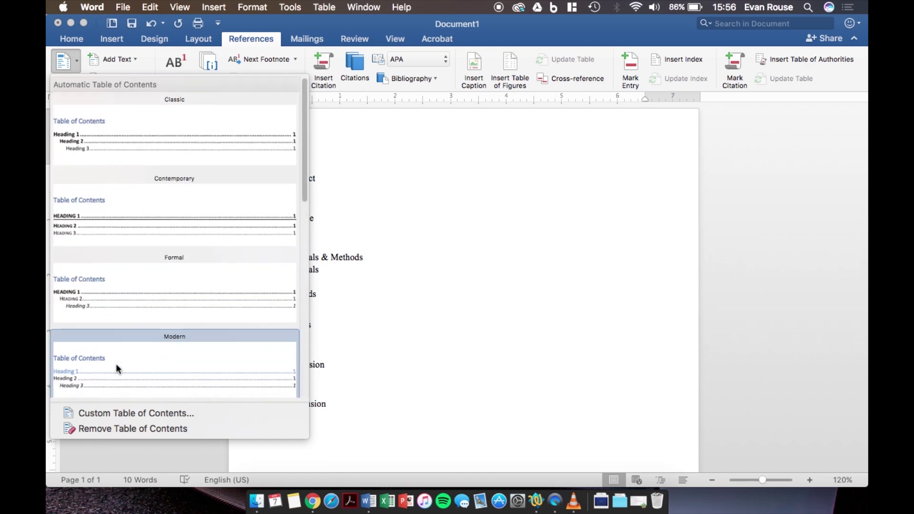
click(262, 151)
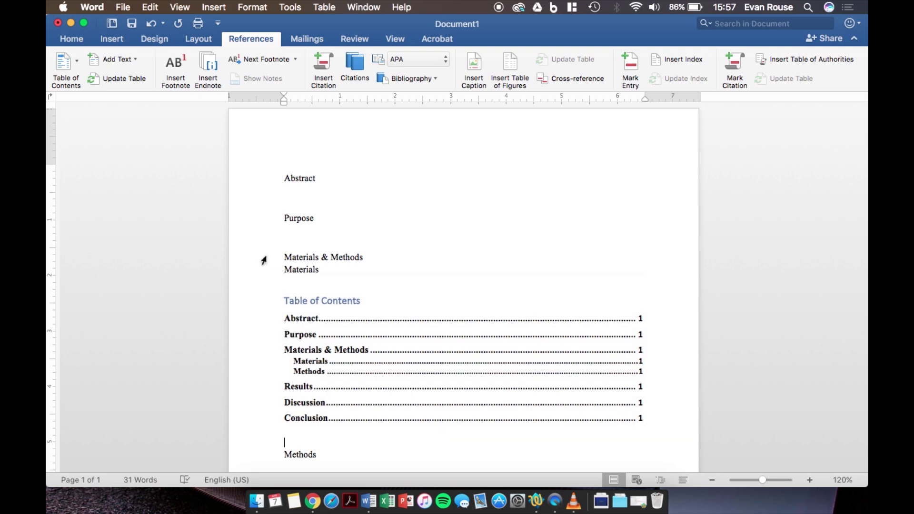
click(289, 283)
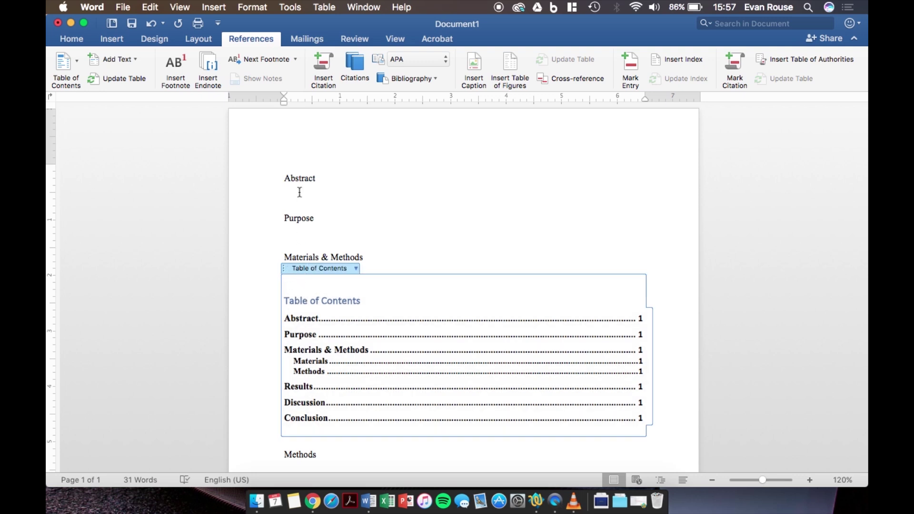
Select the headings from Abstract through Materials above the table of contents and remove them.
click(419, 209)
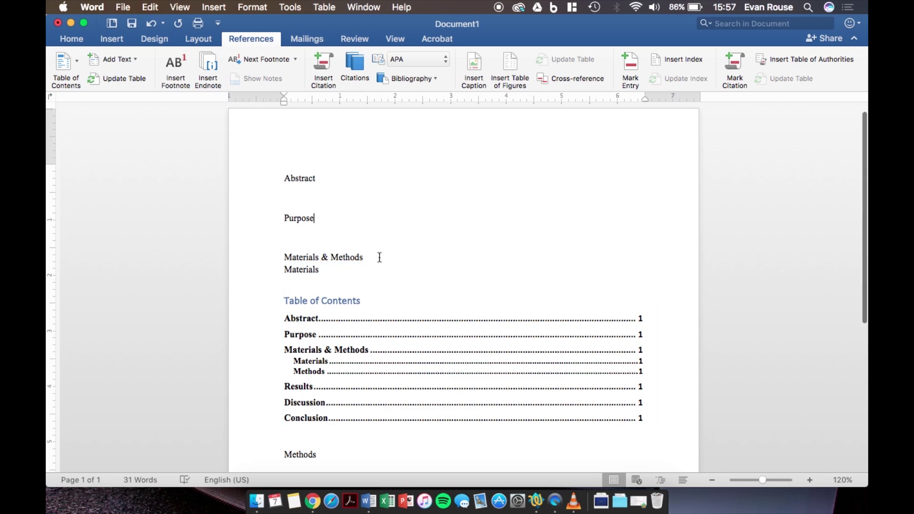
scroll(380, 255, down, 1)
click(325, 252)
shift+click(275, 160)
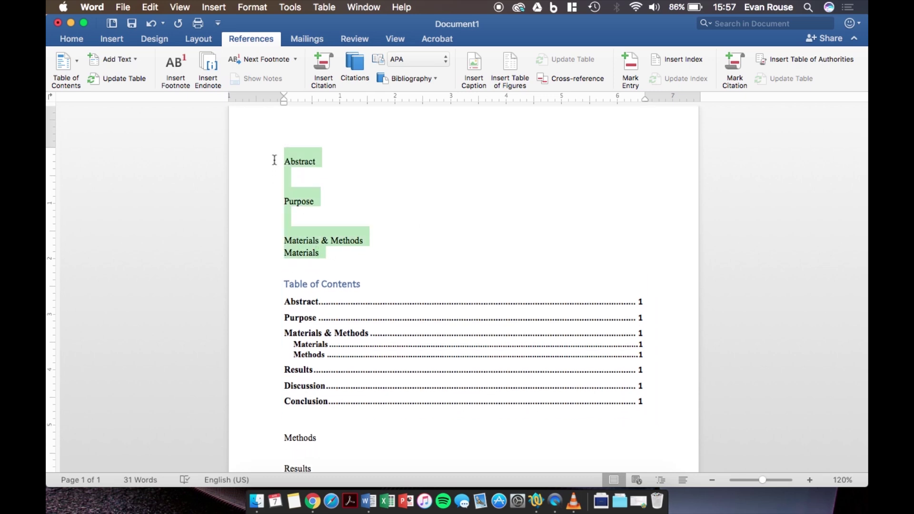
key(BackSpace)
Bring the headings back below the table of contents, leaving the contents at the top.
click(284, 325)
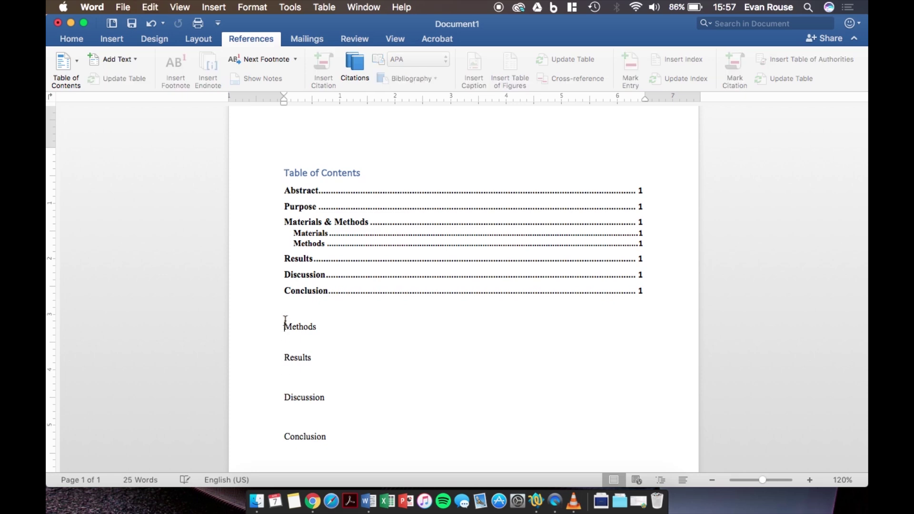
key(cmd+z)
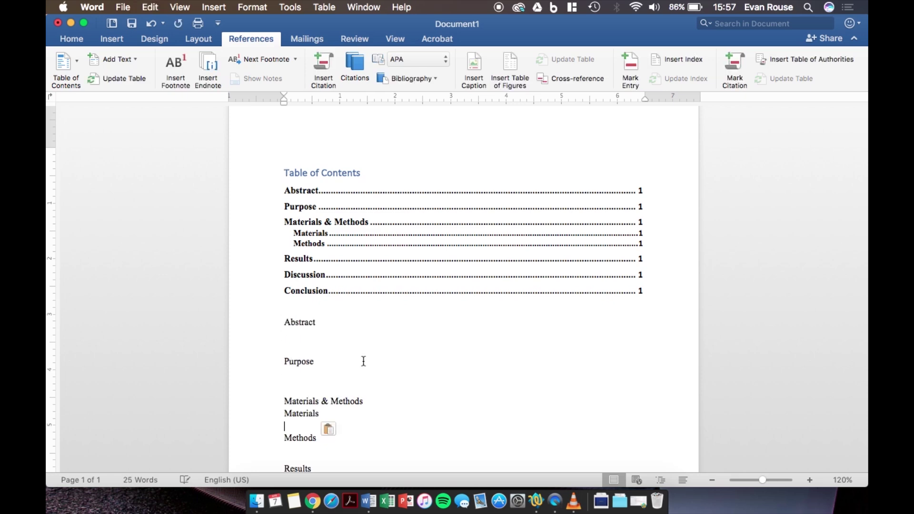
click(404, 382)
scroll(428, 379, up, 2)
scroll(430, 381, down, 8)
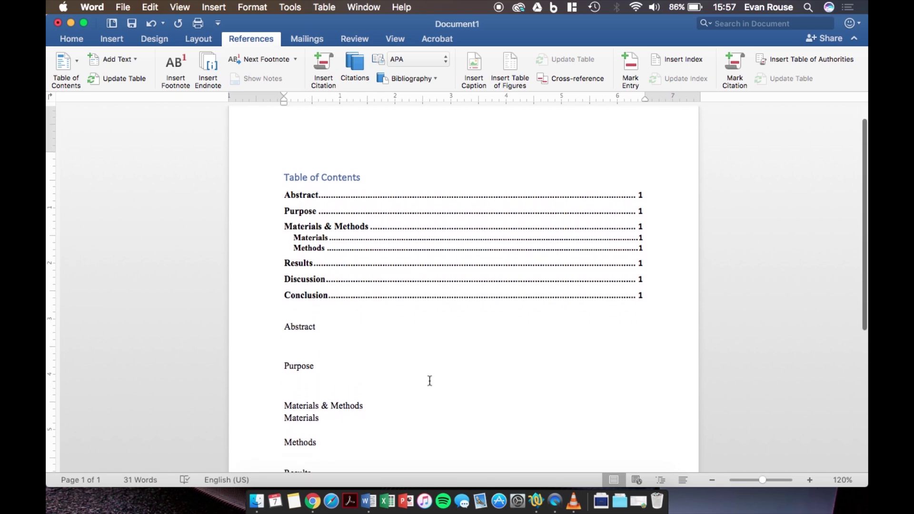
scroll(430, 381, up, 8)
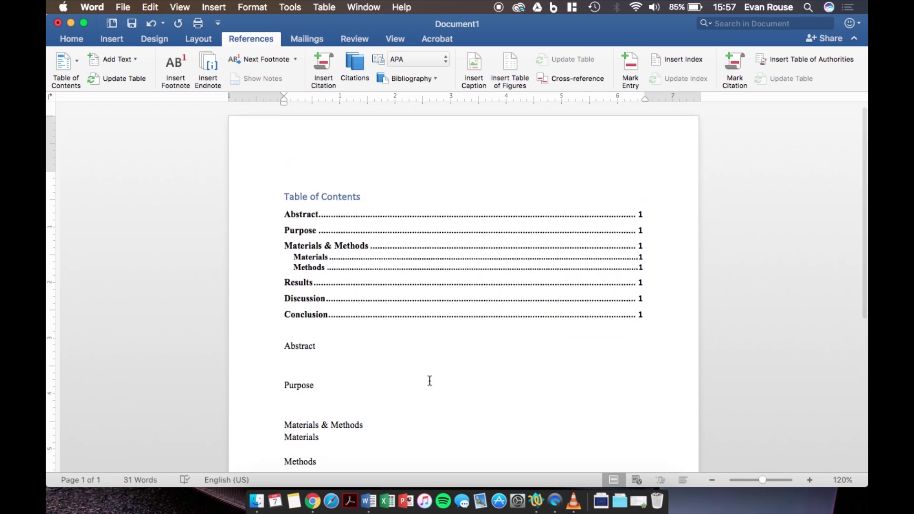
scroll(430, 381, down, 5)
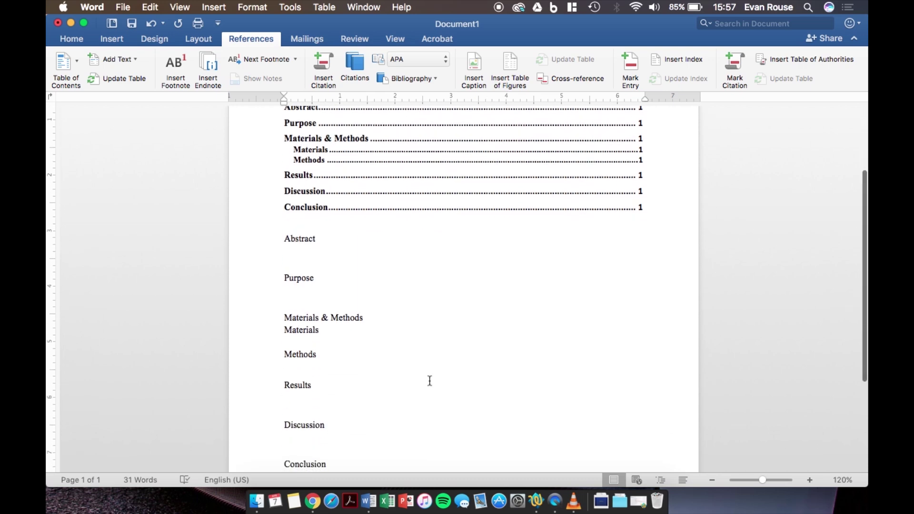
scroll(430, 381, up, 3)
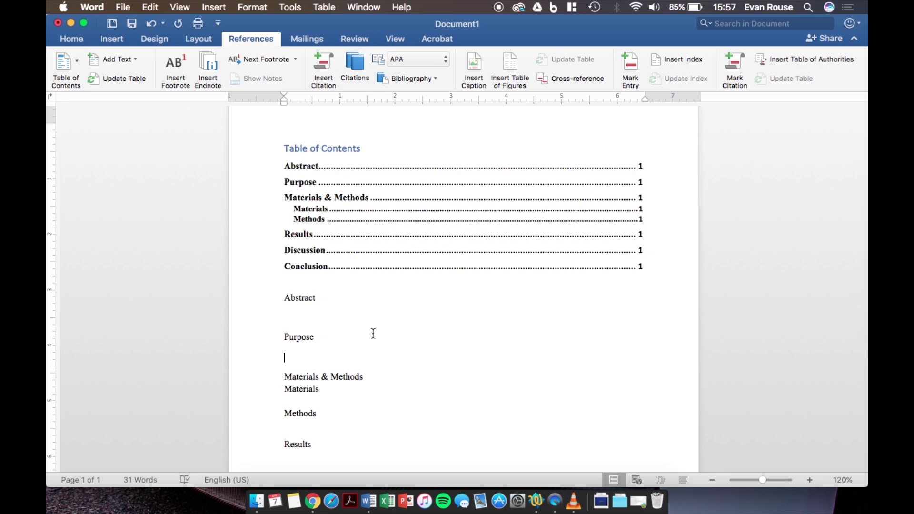
Jump to Materials via its contents entry, return to the Home tab, and place the cursor below Purpose.
click(359, 211)
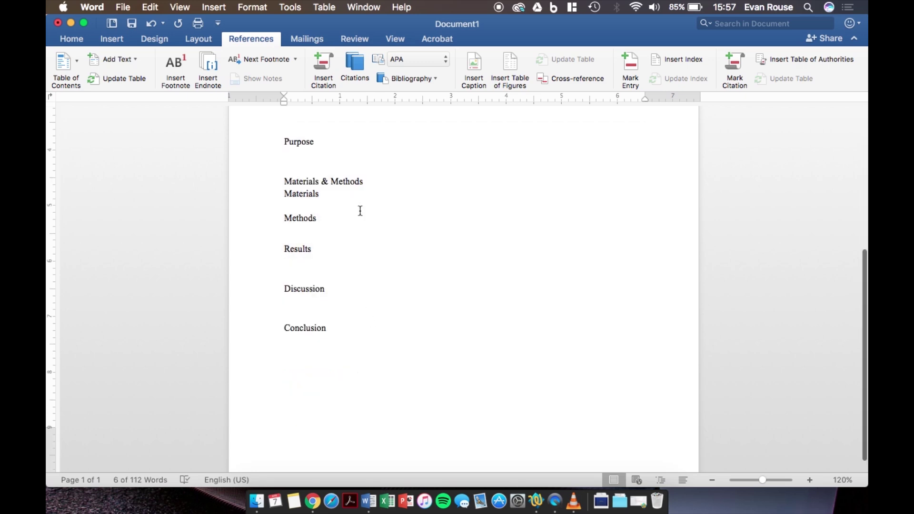
scroll(360, 211, up, 10)
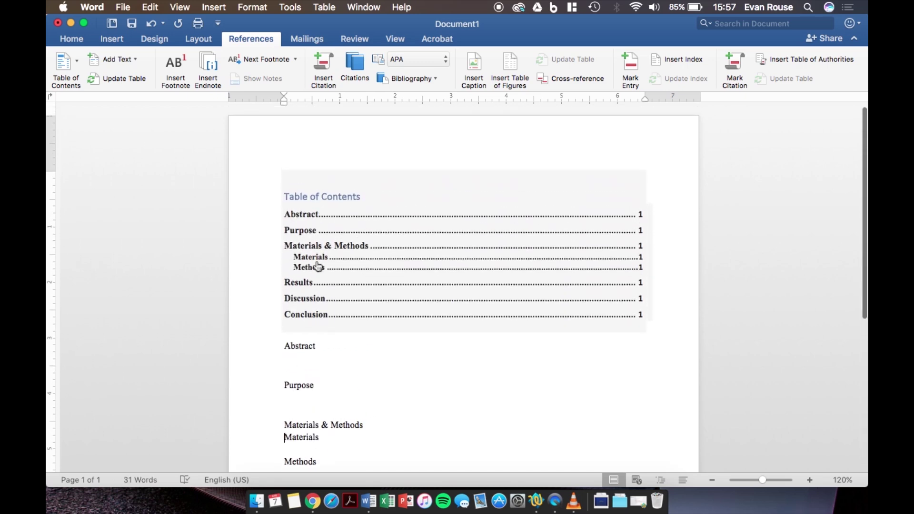
click(329, 177)
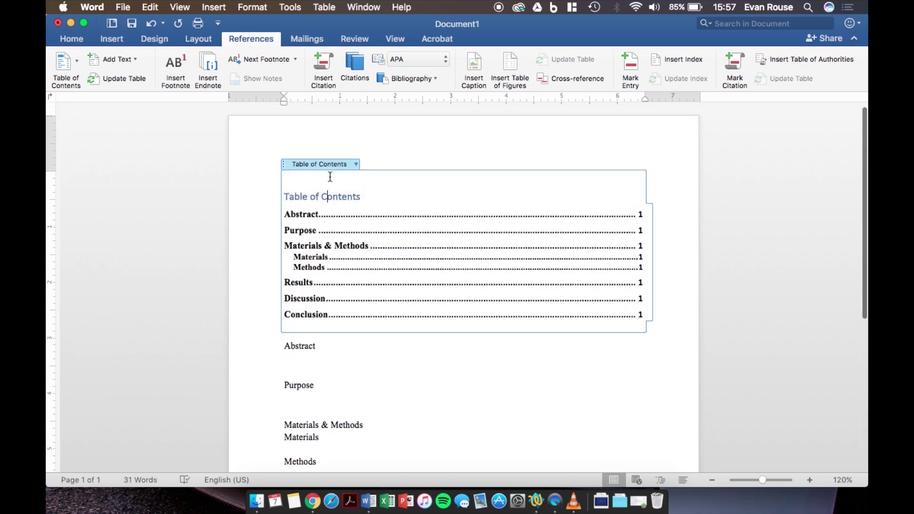
click(75, 41)
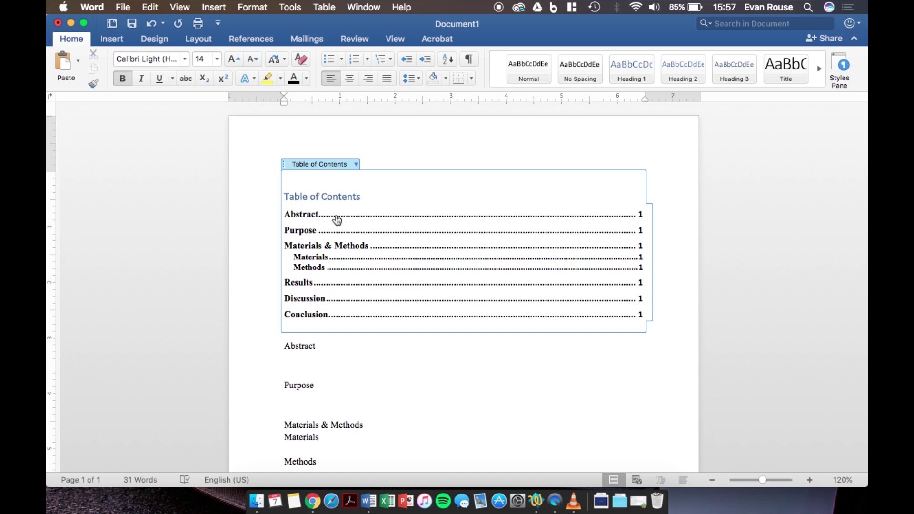
scroll(336, 218, down, 5)
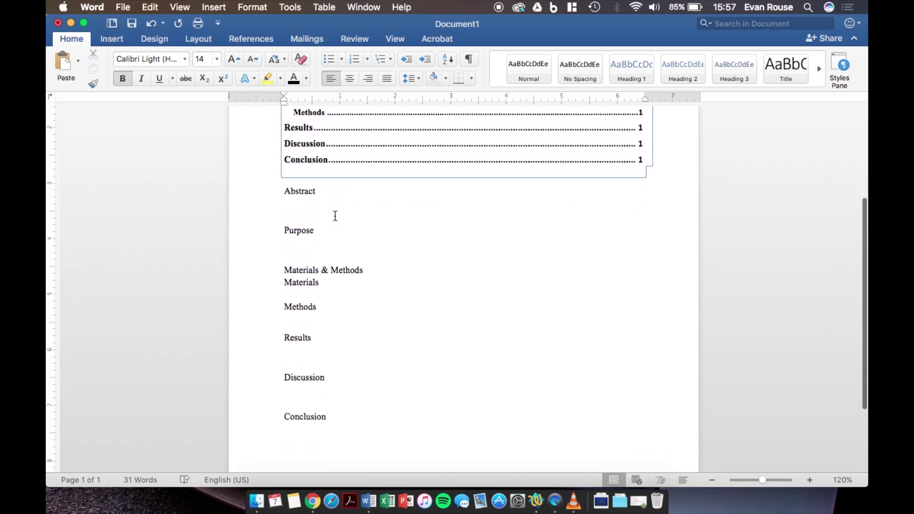
scroll(335, 216, down, 1)
scroll(342, 280, up, 4)
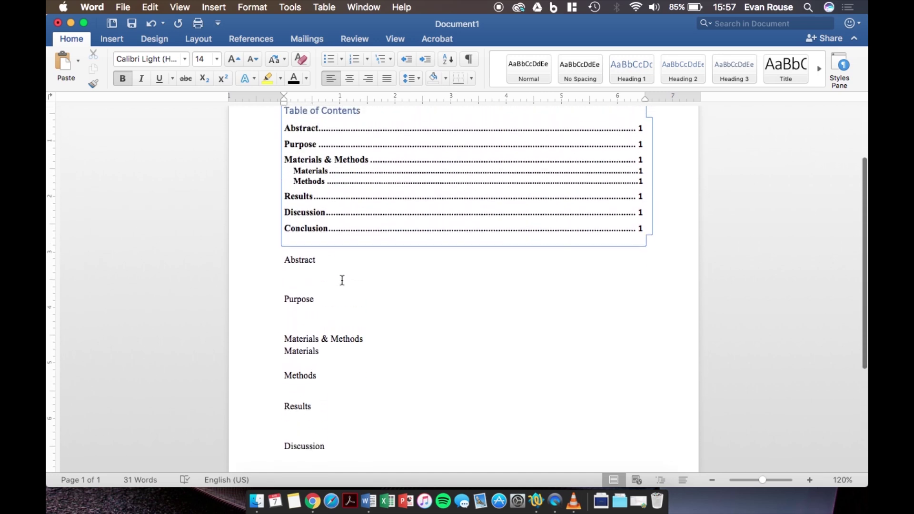
click(303, 358)
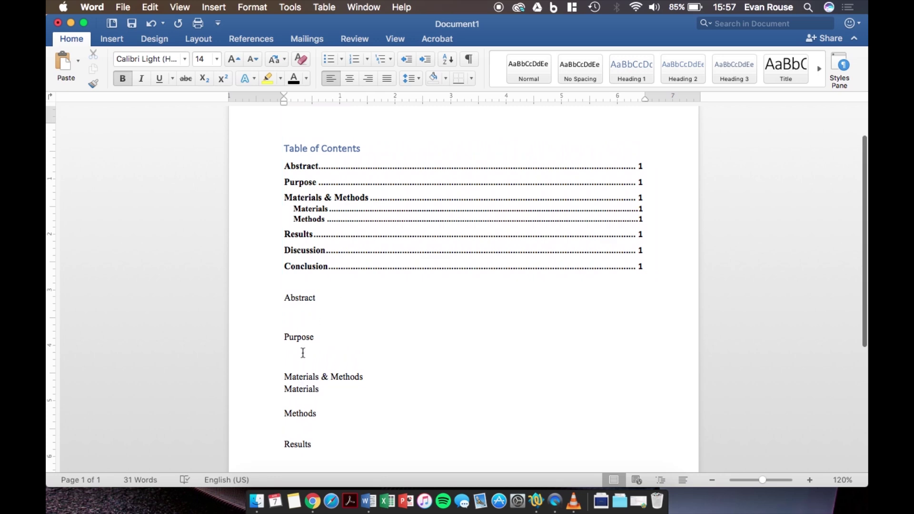
Apply the Normal style to the line under Purpose and type 'This is normal text'.
click(538, 81)
text(This is)
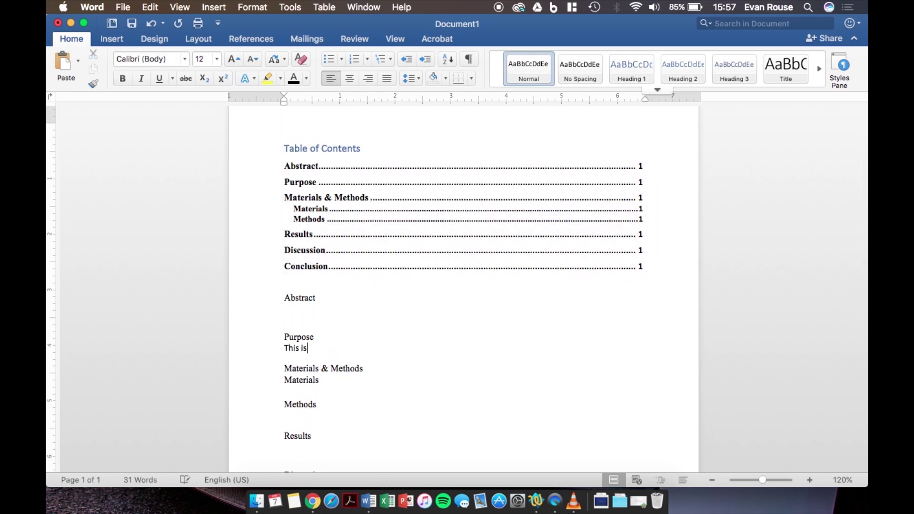
text( normal text)
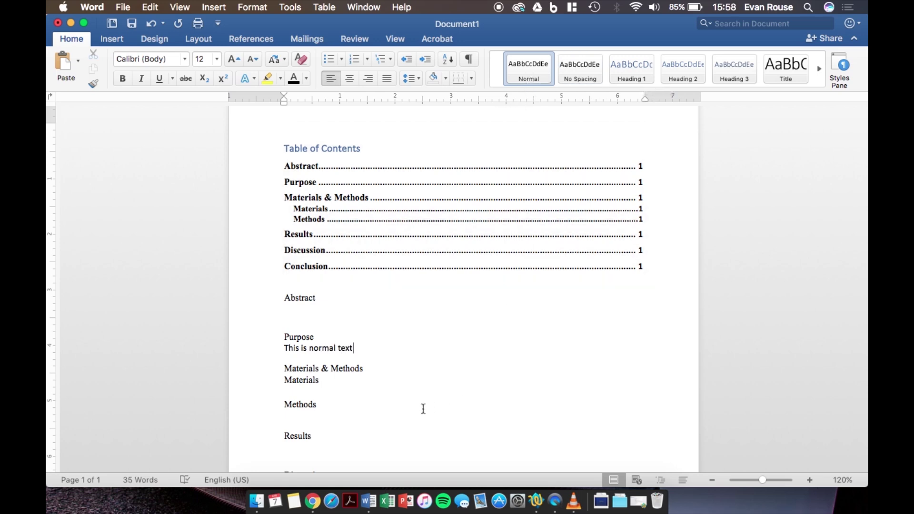
click(307, 334)
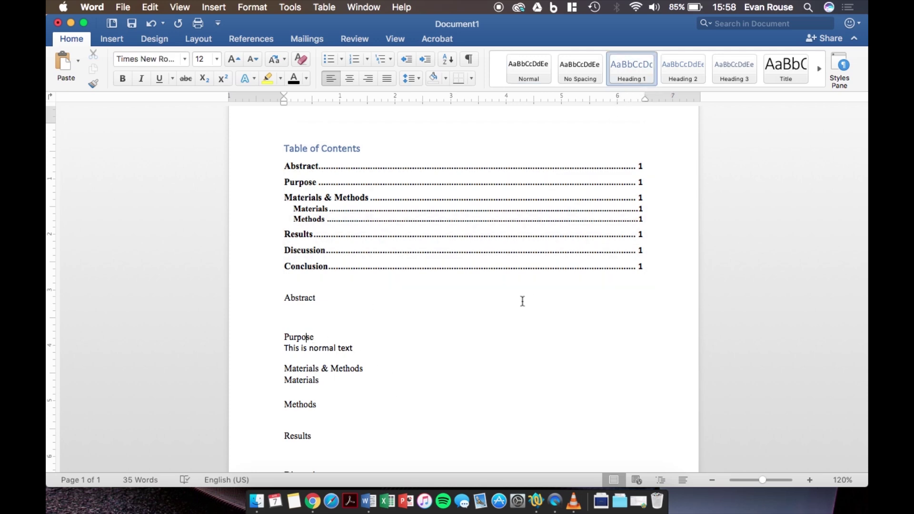
scroll(522, 301, down, 3)
scroll(523, 301, up, 5)
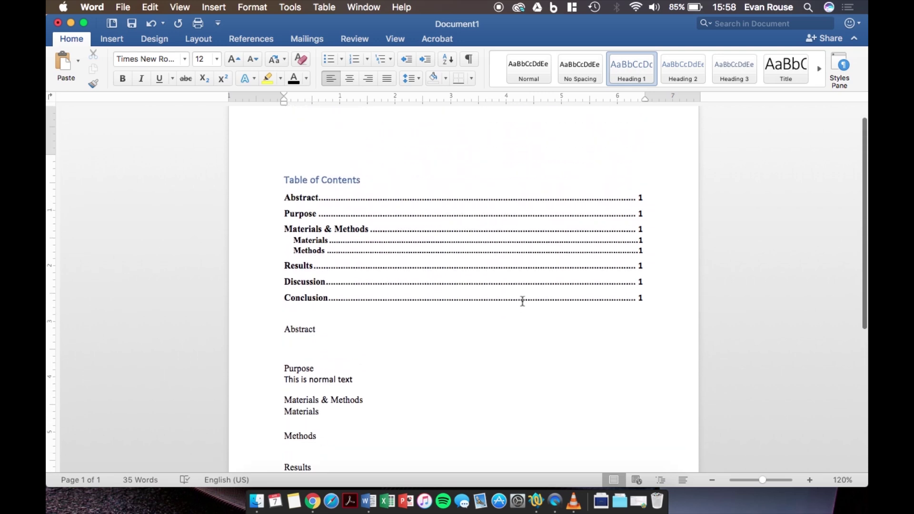
scroll(522, 301, up, 1)
Update the table of contents page numbers.
click(303, 196)
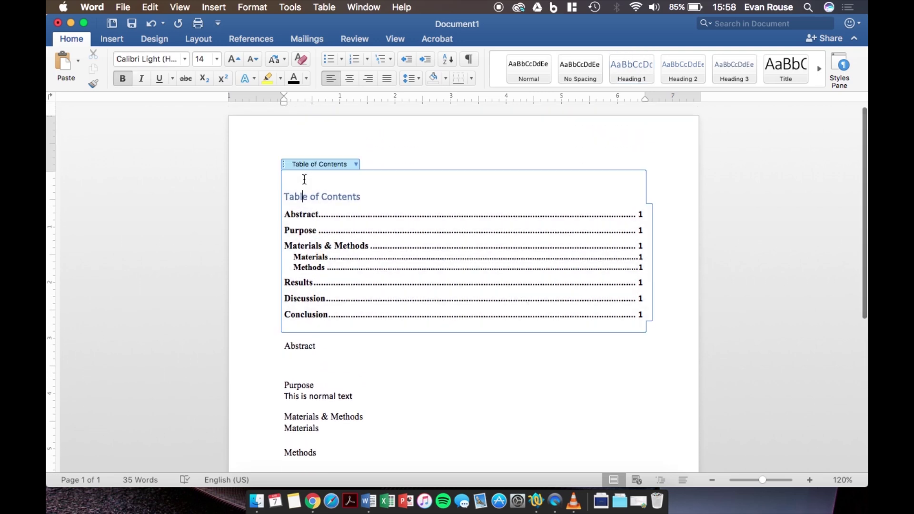
click(356, 164)
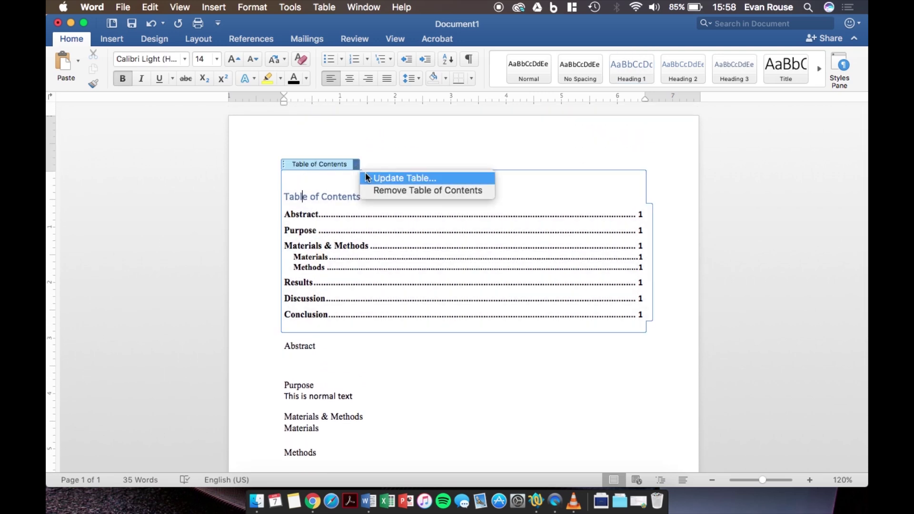
click(365, 177)
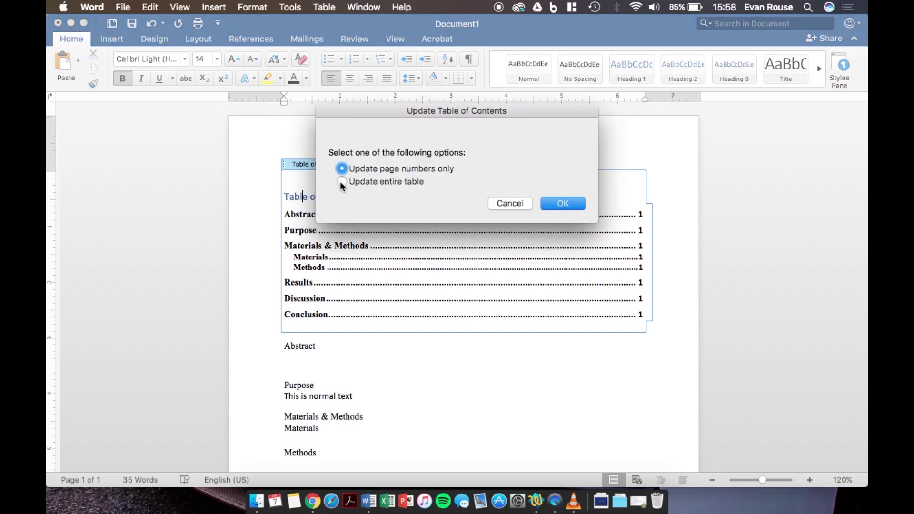
click(564, 204)
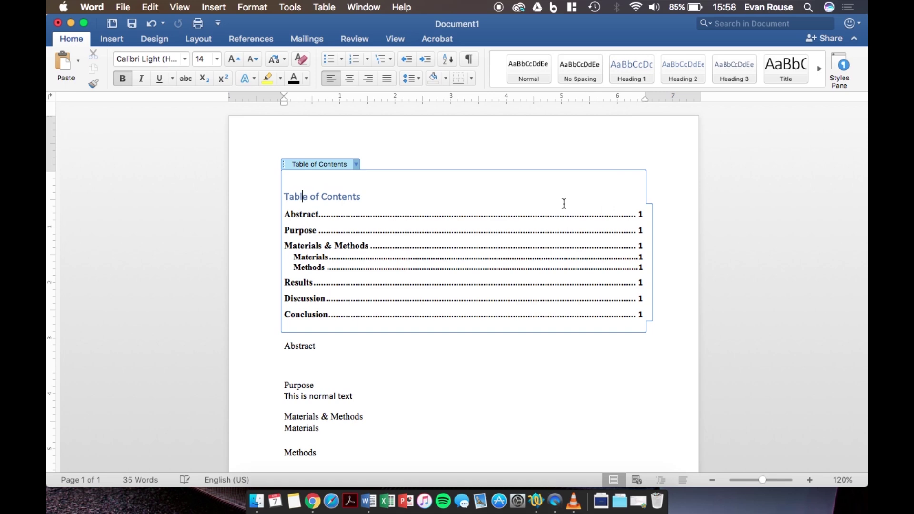
Insert line breaks before the Results heading so Results, Discussion and Conclusion move to page 2.
scroll(464, 322, down, 1)
scroll(466, 322, down, 3)
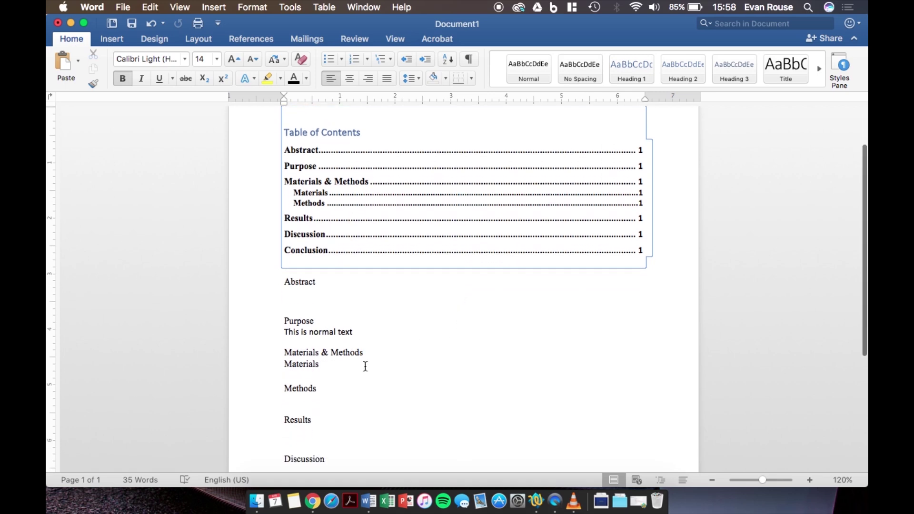
click(284, 418)
key(Return)
key(Return)
key(Return)
key(Return)
key(Return)
key(Return)
key(Return)
key(Return)
key(Return)
key(Return)
key(Return)
key(Return)
key(Return)
key(Return)
key(Return)
key(Return)
key(Return)
key(Return)
key(Return)
key(Return)
key(Return)
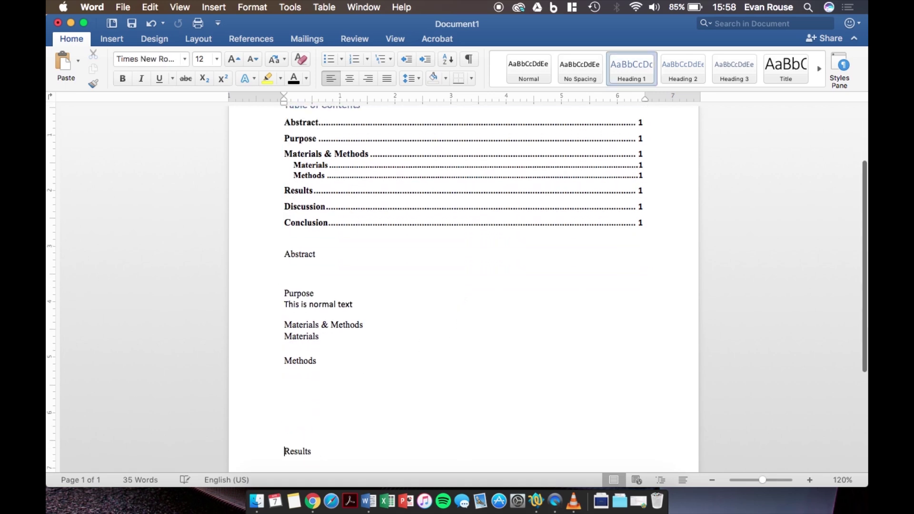
scroll(324, 420, down, 2)
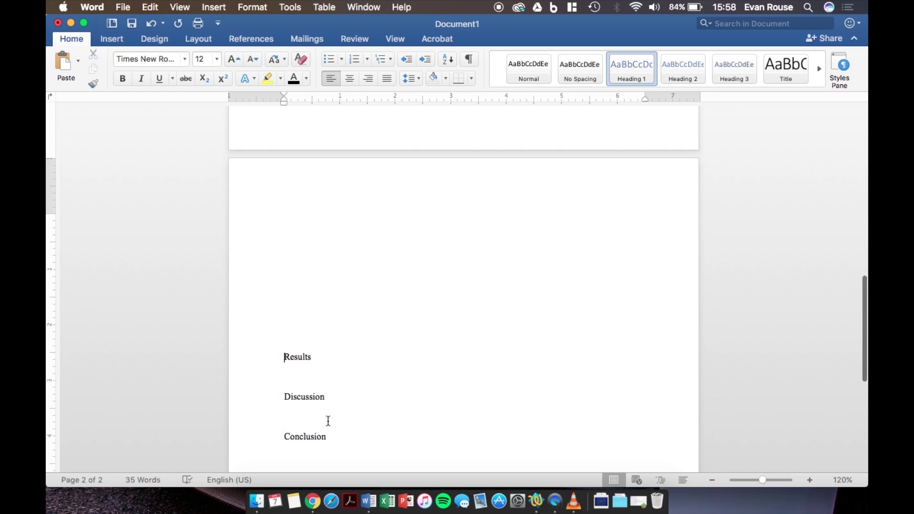
scroll(326, 419, up, 15)
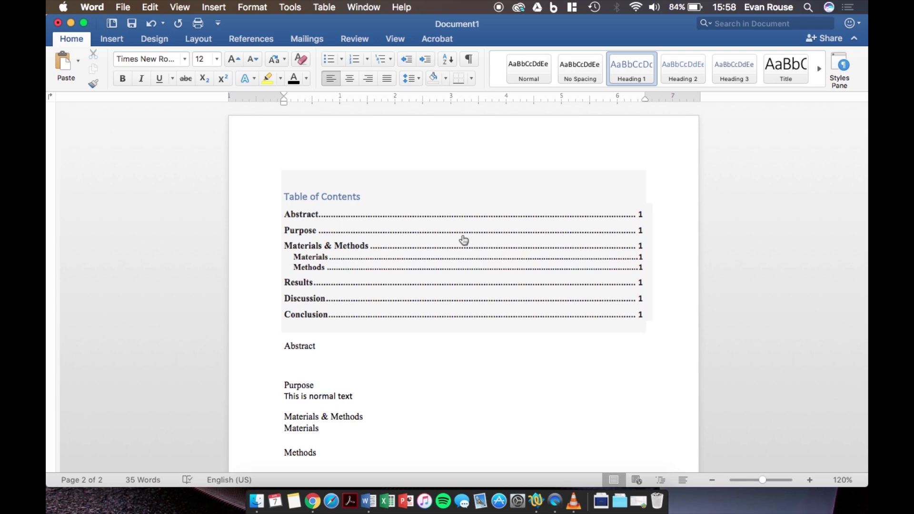
Update only the table of contents page numbers so Results, Discussion and Conclusion list page 2.
click(351, 181)
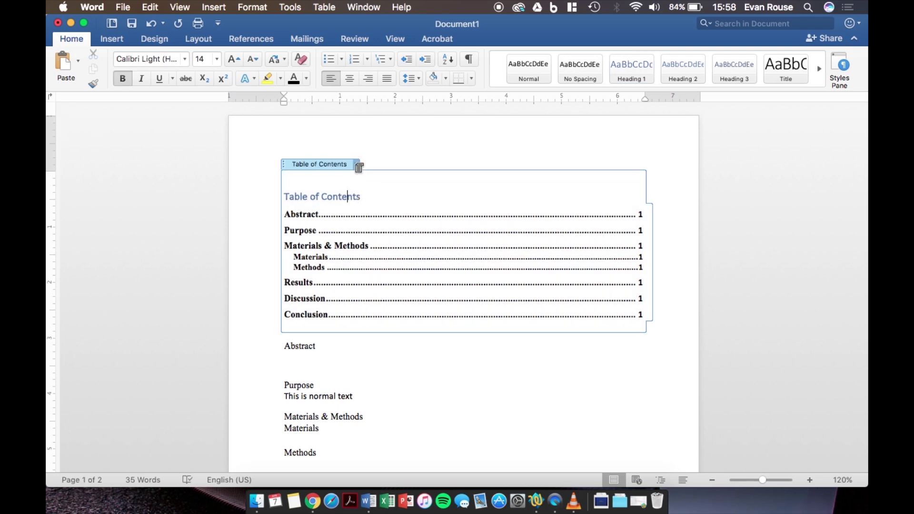
click(356, 164)
click(372, 176)
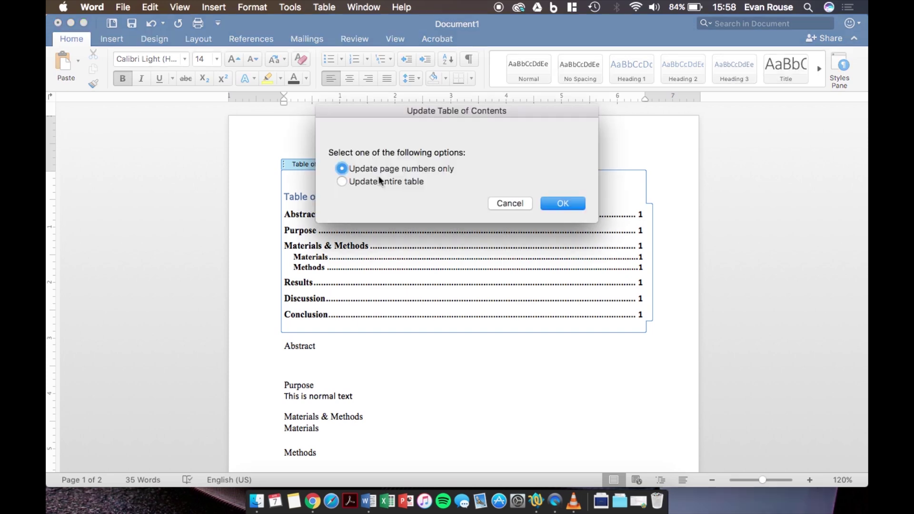
click(555, 202)
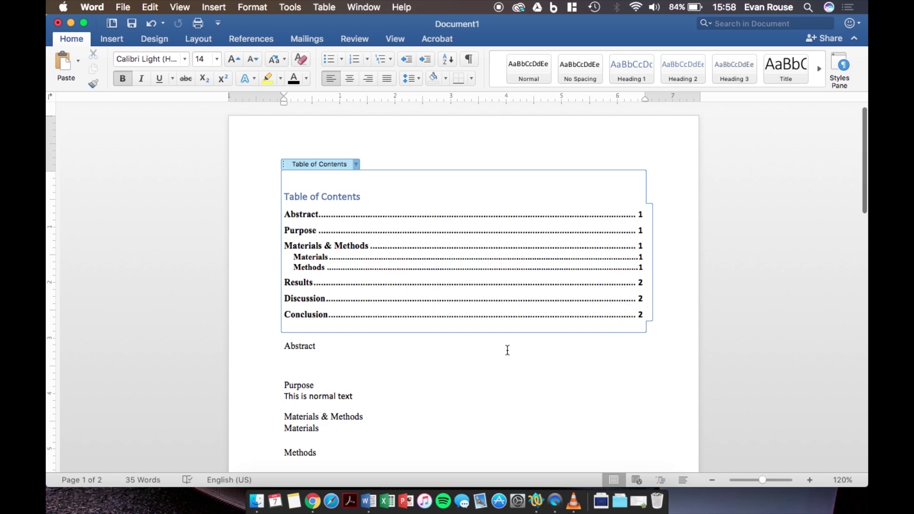
scroll(506, 349, down, 10)
scroll(506, 349, down, 8)
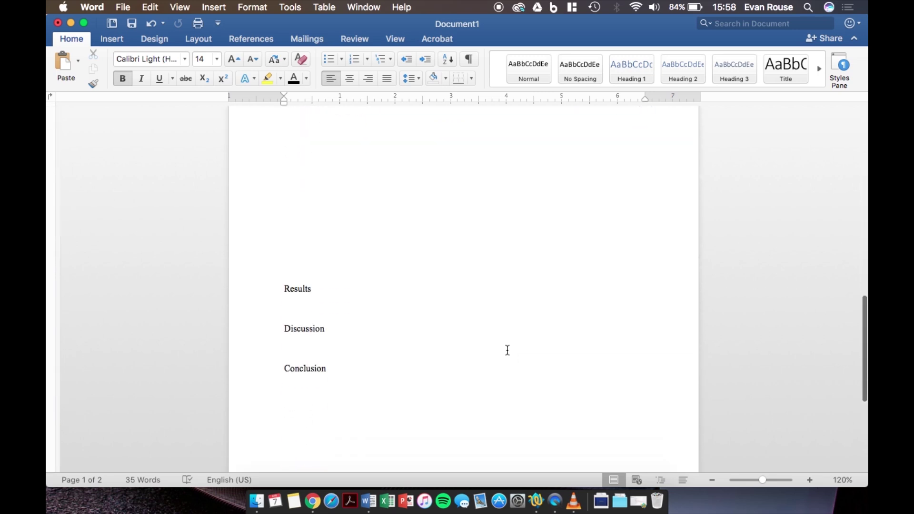
Type a 'References' heading below Conclusion and apply the Heading 1 style.
click(352, 310)
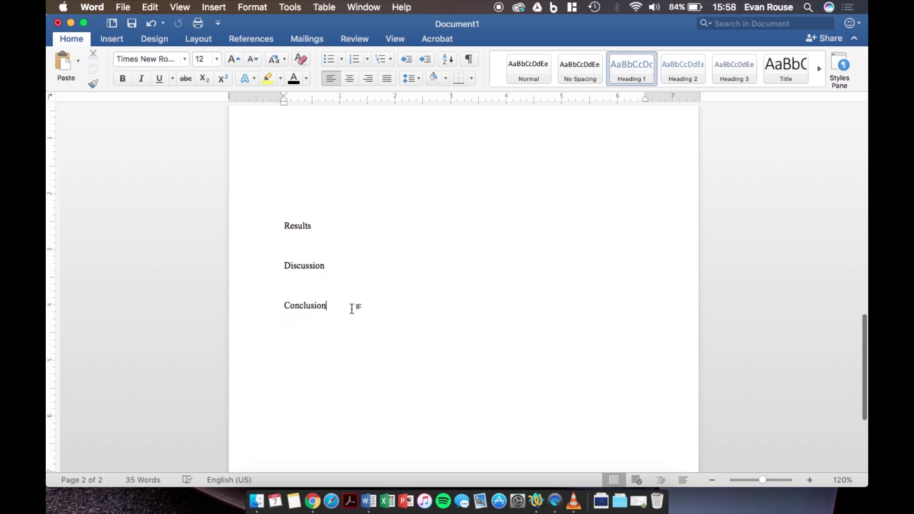
text(Ref)
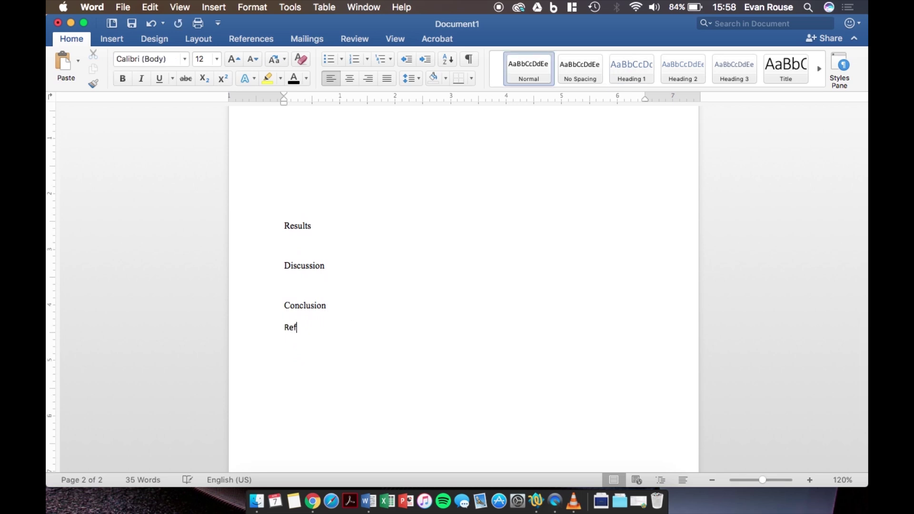
text(erences)
drag(336, 331, 252, 331)
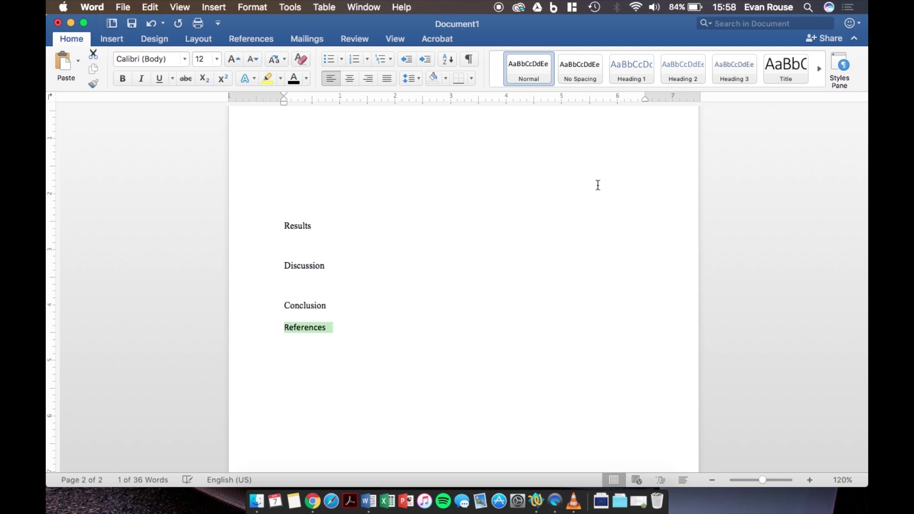
click(636, 65)
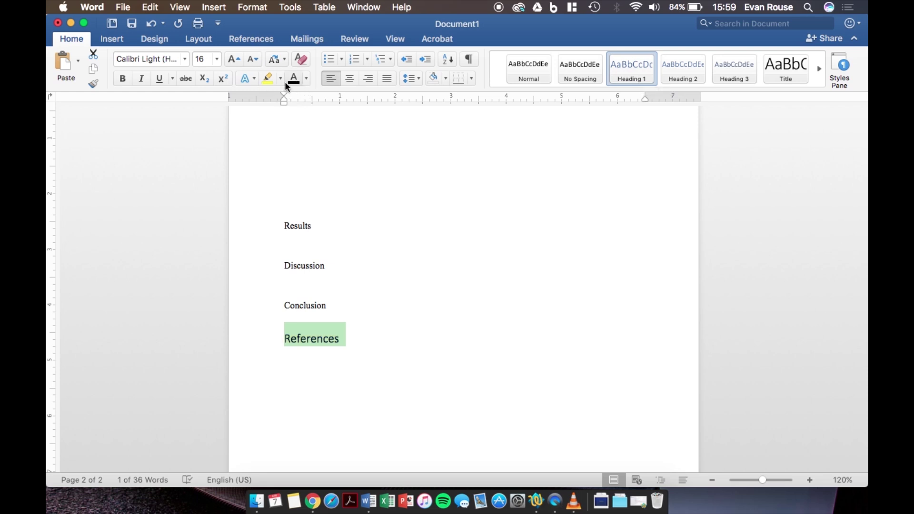
Set the References heading font to Times New Roman, 12 pt.
click(153, 59)
text(Times New Roma)
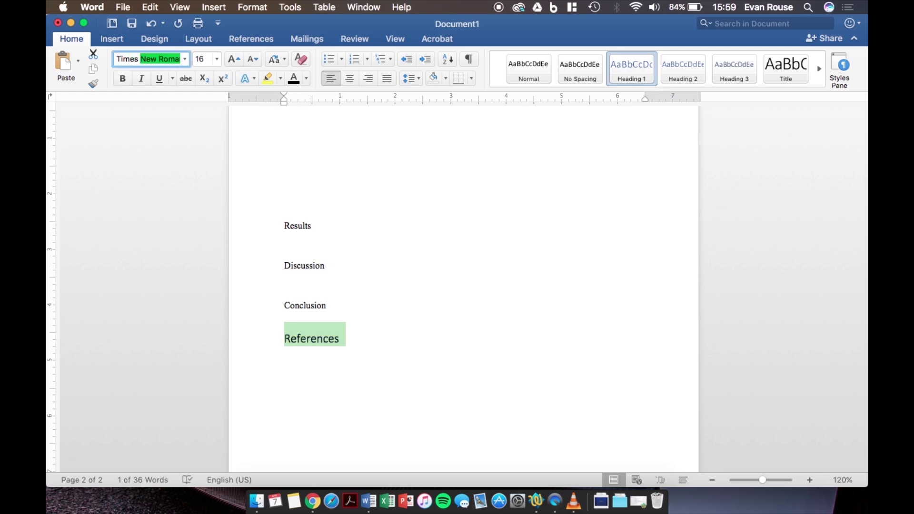
key(Return)
click(206, 60)
text(12)
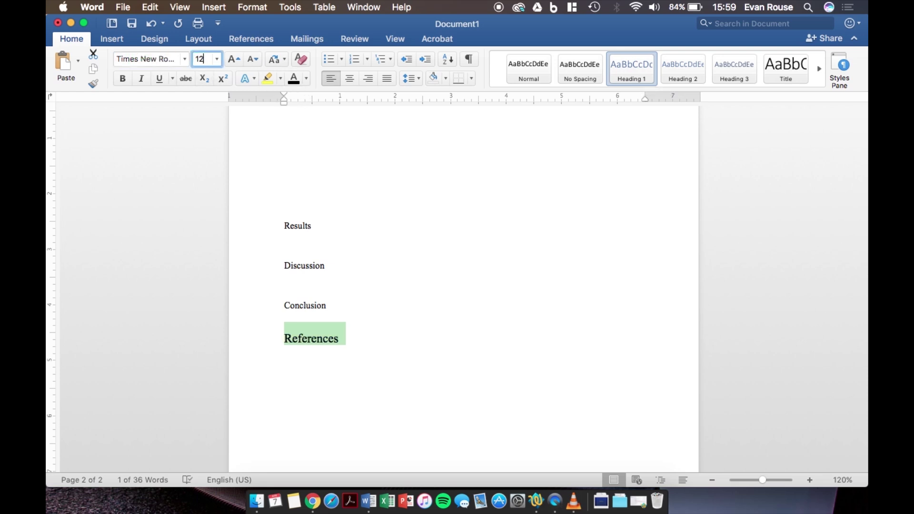
key(Return)
scroll(386, 265, up, 2)
Update the entire table of contents so it gains a References entry on page 2.
scroll(386, 264, up, 10)
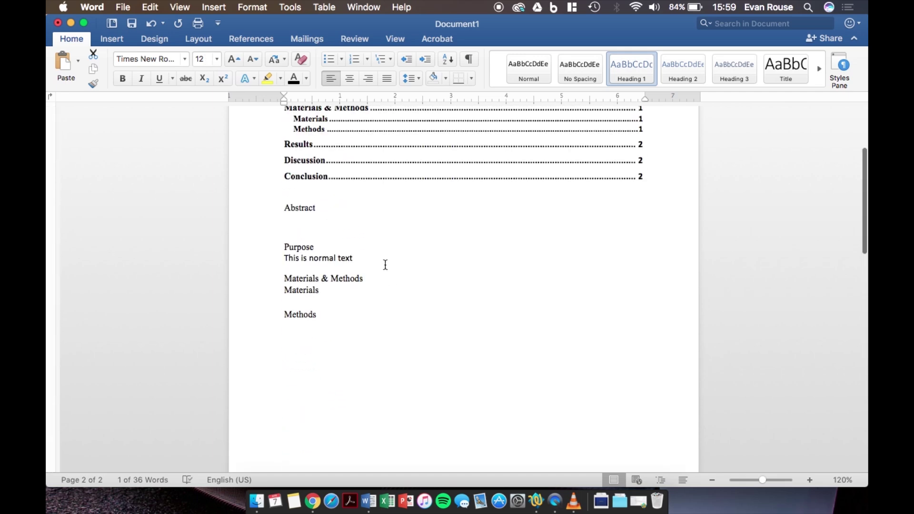
click(395, 190)
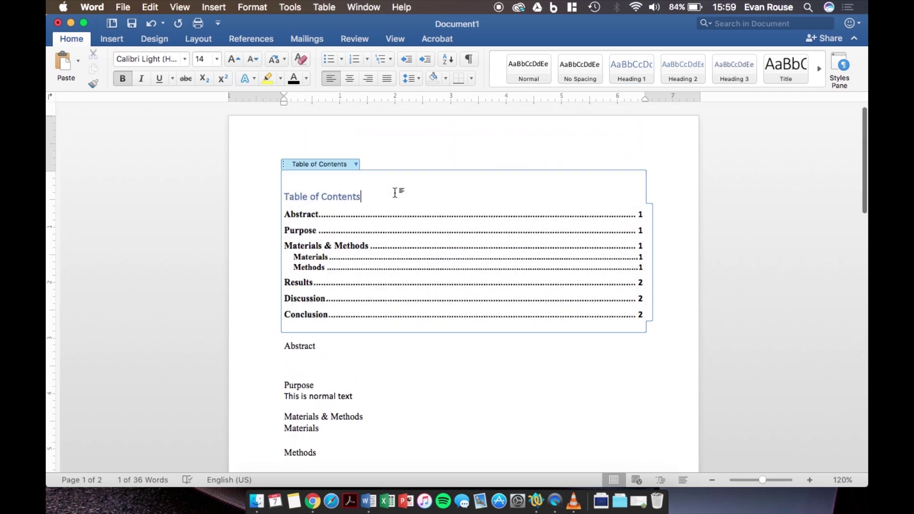
click(355, 164)
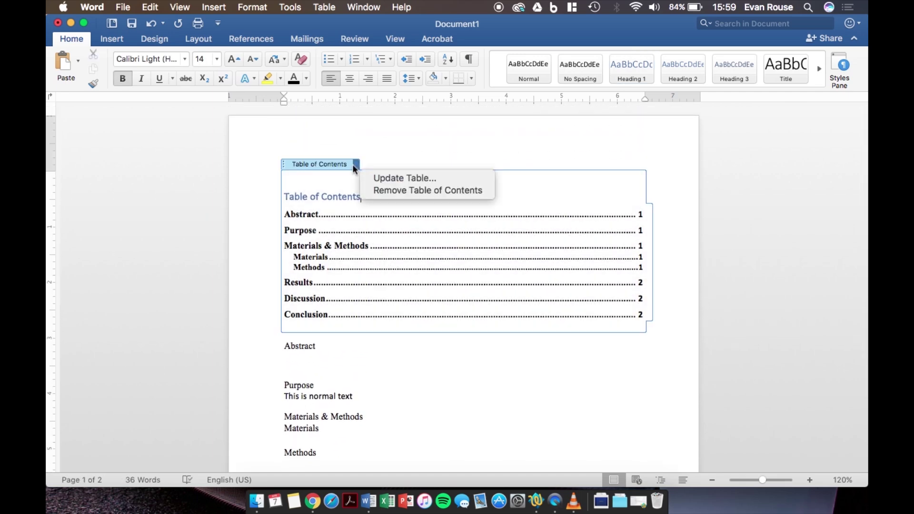
click(376, 176)
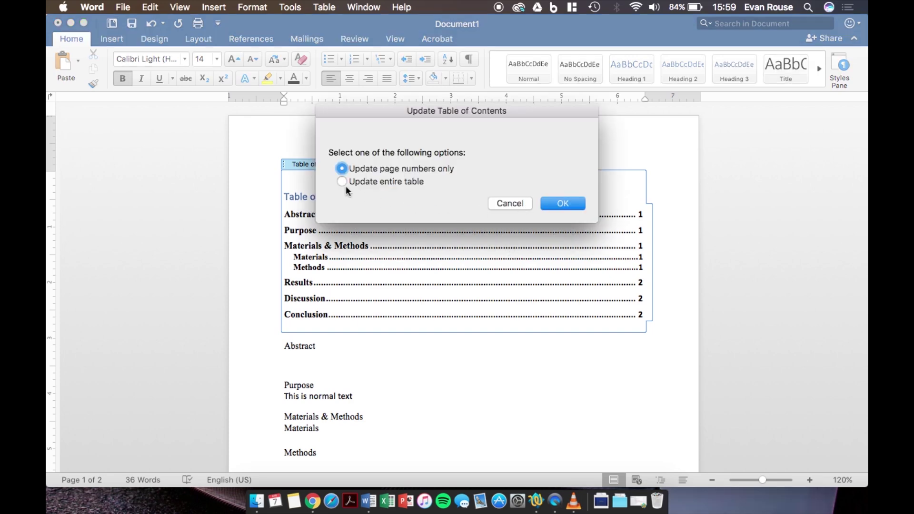
click(563, 203)
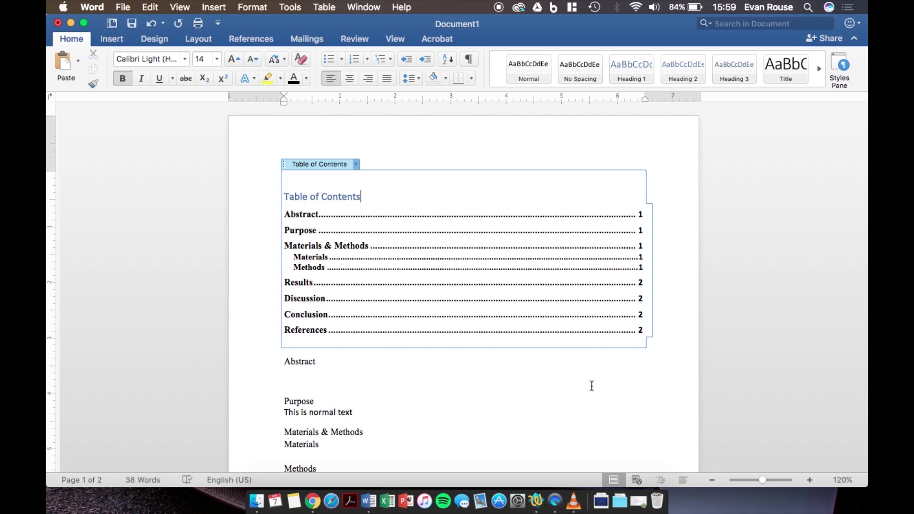
scroll(592, 386, down, 1)
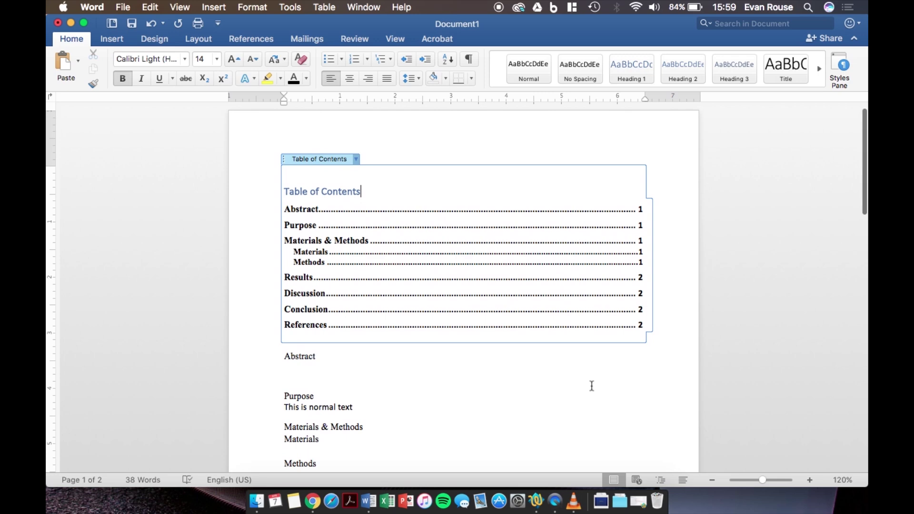
scroll(592, 386, down, 3)
scroll(592, 386, down, 20)
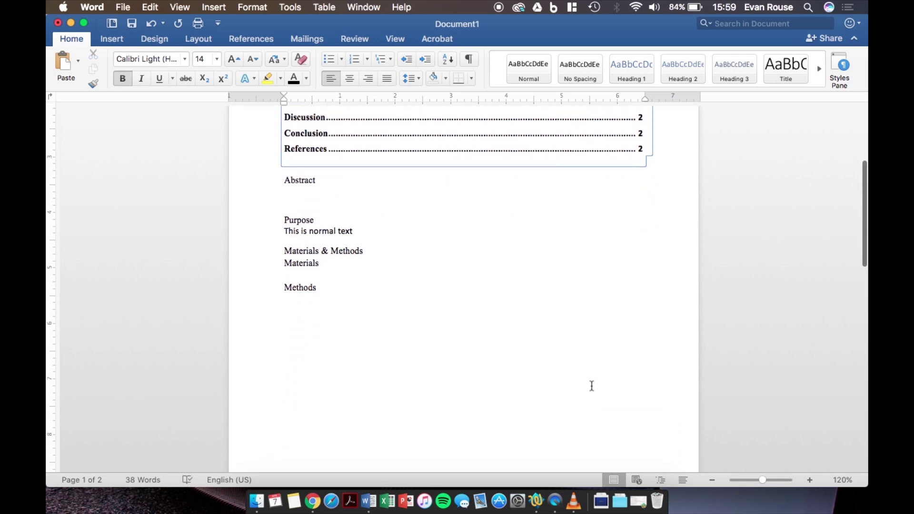
scroll(592, 386, down, 5)
scroll(592, 386, up, 15)
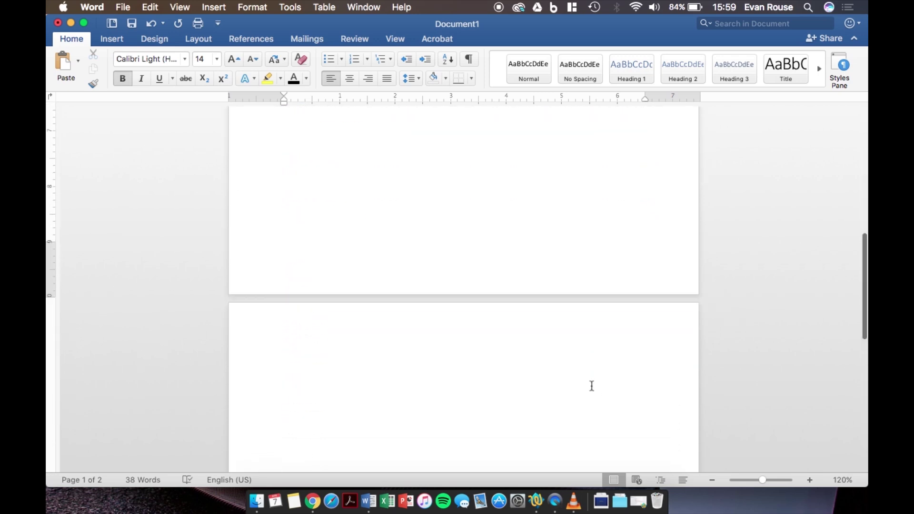
scroll(592, 386, up, 5)
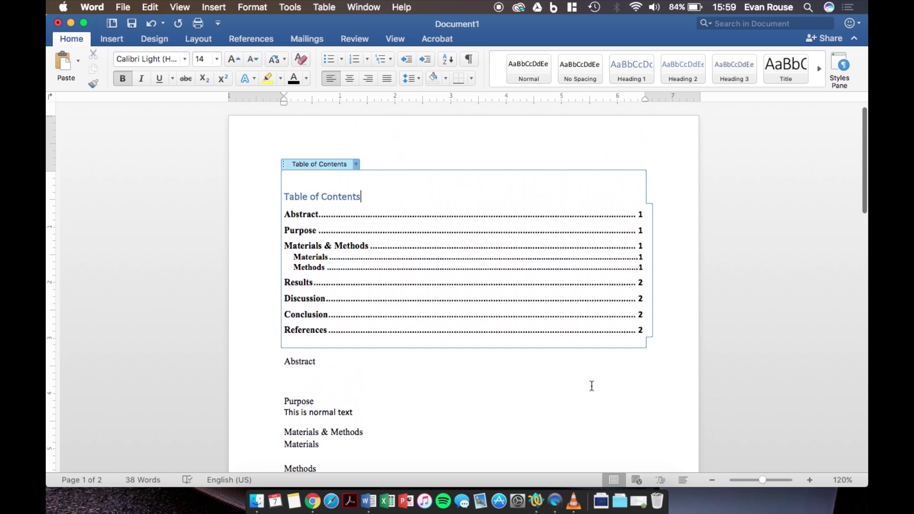